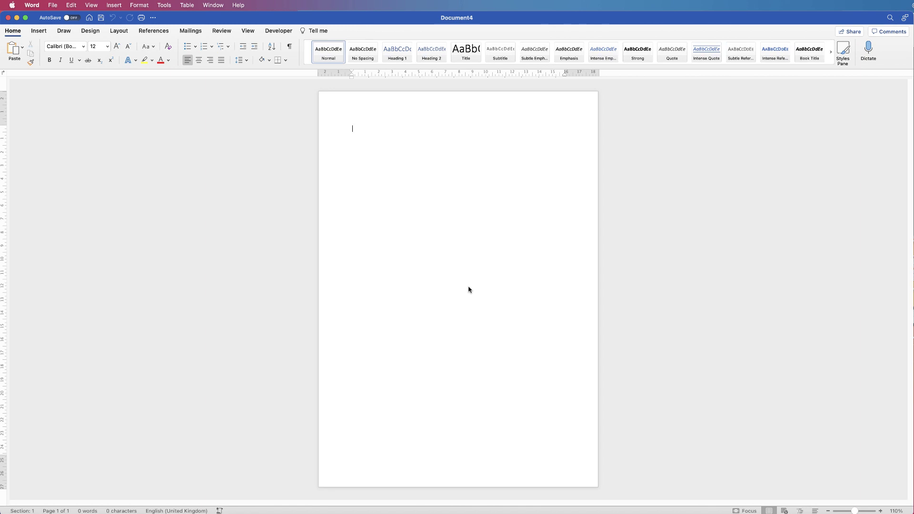
- Insert a table with 4 columns and 22 rows in the blank document
left_click(37, 32)
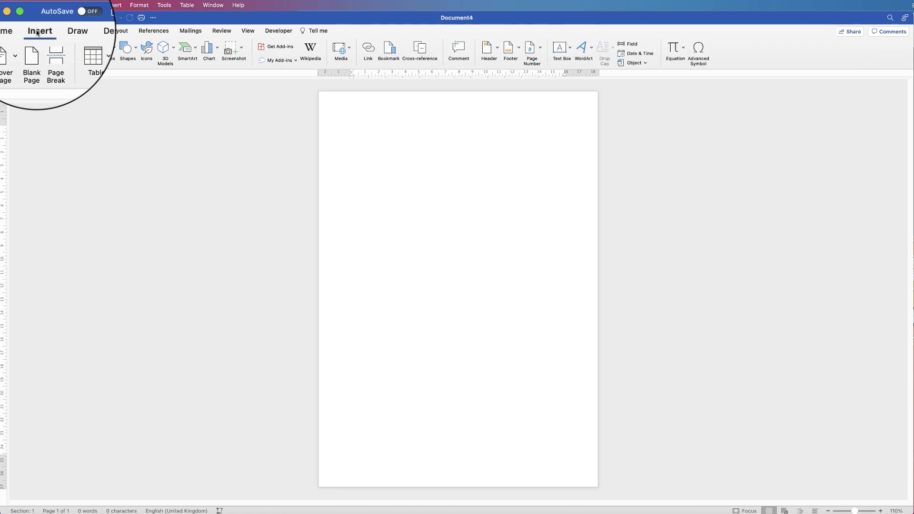
left_click(85, 47)
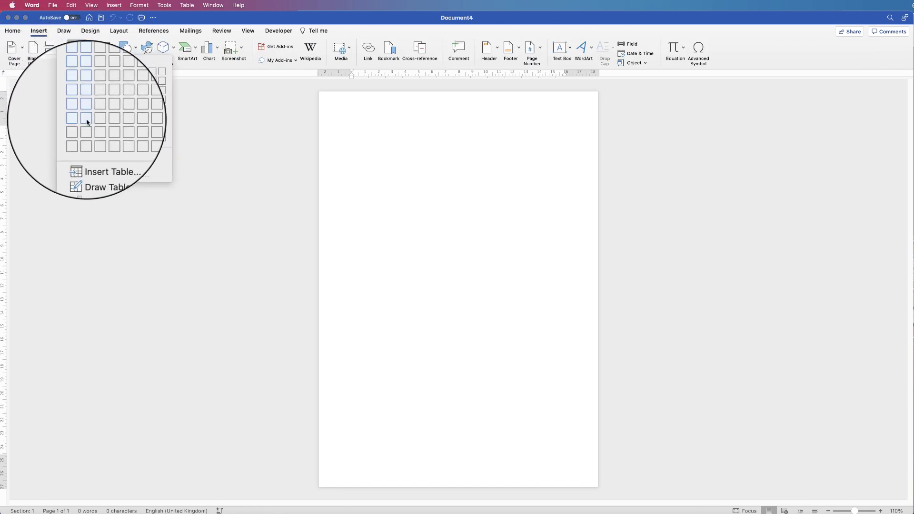
left_click(93, 155)
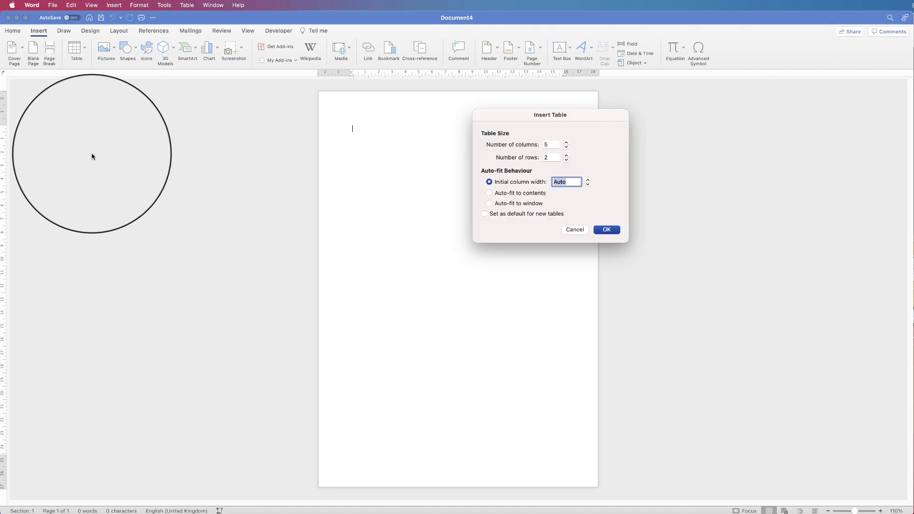
left_click(546, 145)
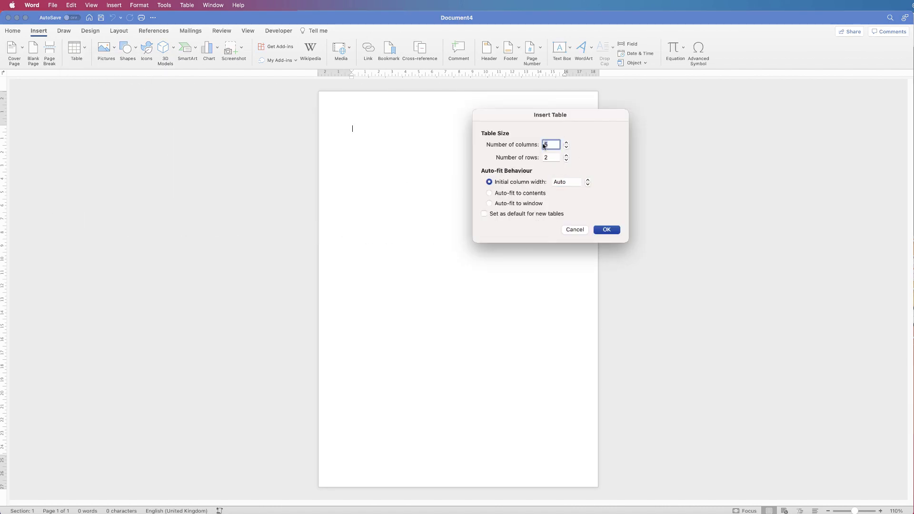
type("4")
left_click(547, 157)
type("22")
key("BackSpace")
left_click(605, 230)
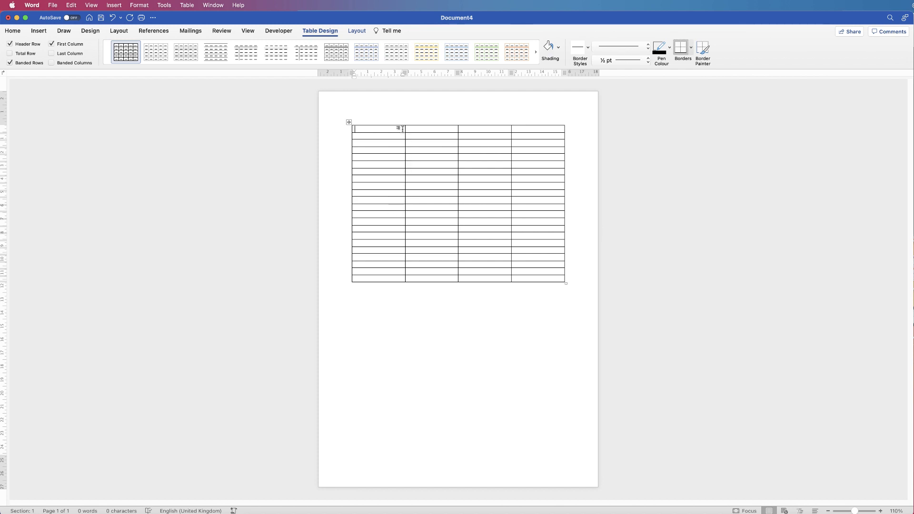
- Set the row height of the entire table to 1 cm
left_click_drag(402, 129, 523, 275)
left_click(454, 275)
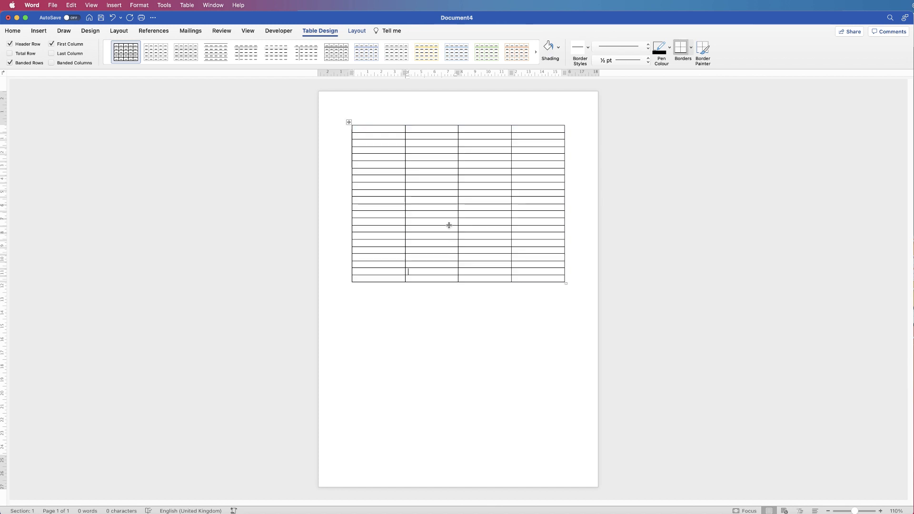
left_click(349, 122)
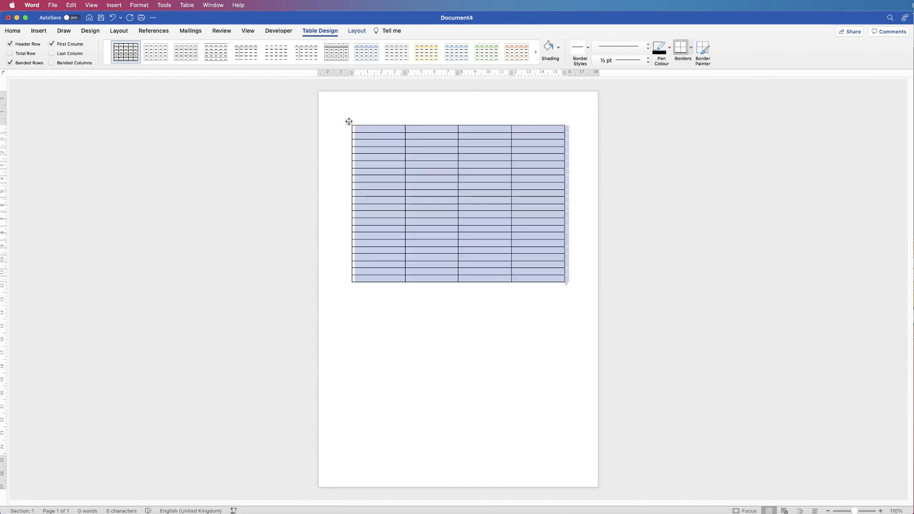
left_click(357, 31)
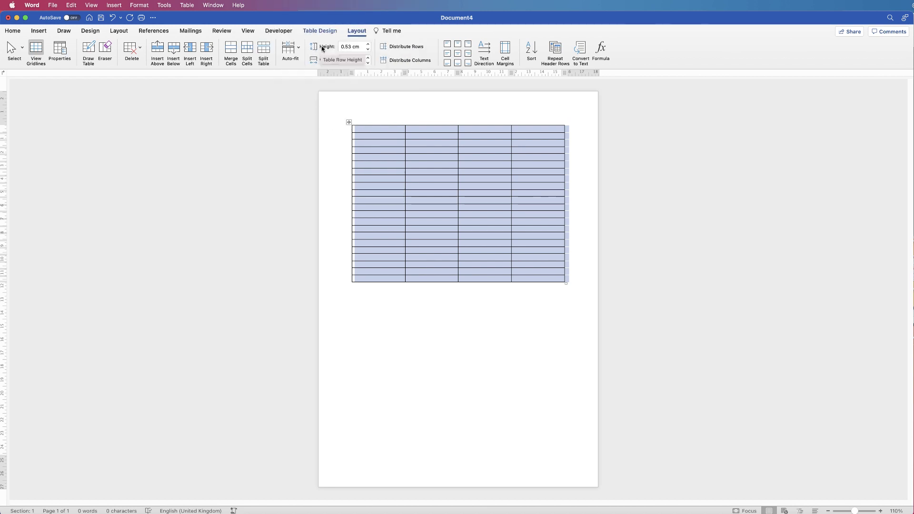
left_click(352, 48)
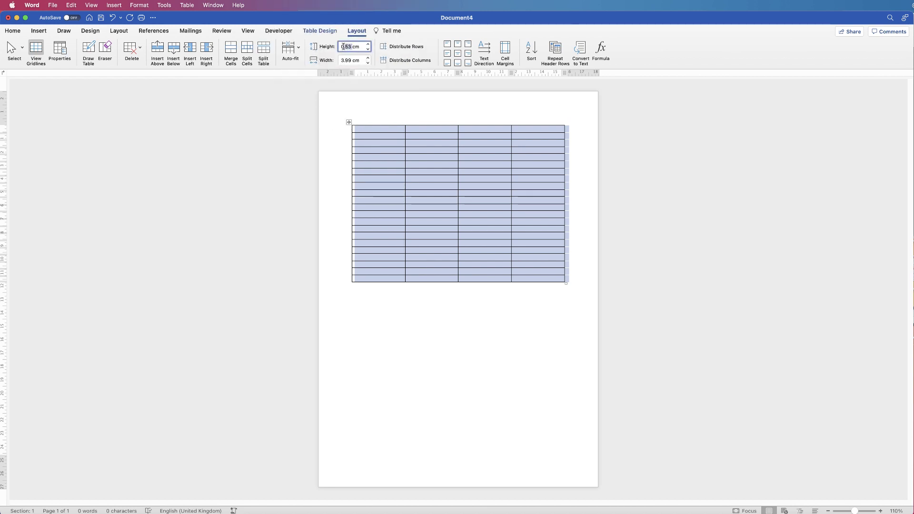
type("1")
key("Return")
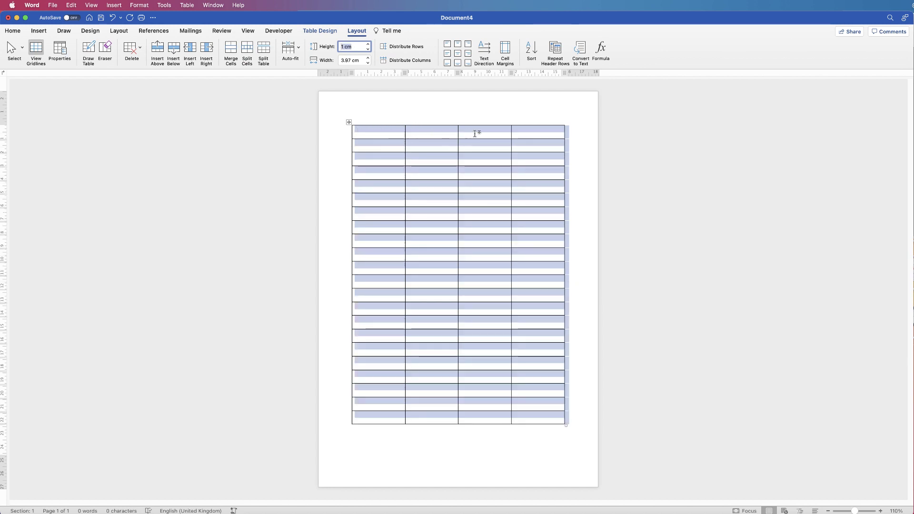
- Enter test text in the first cell of the second row to check its alignment, and erase it
left_click(365, 144)
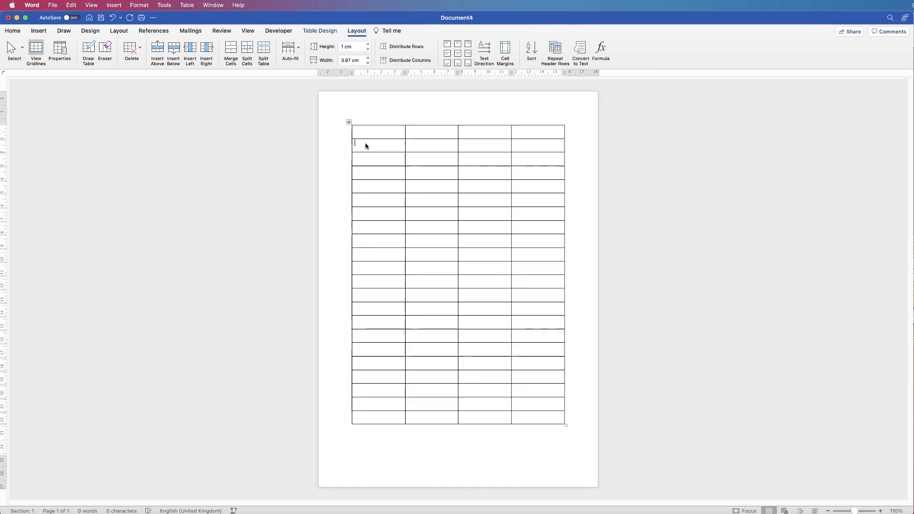
type("DFGHFSGHGF")
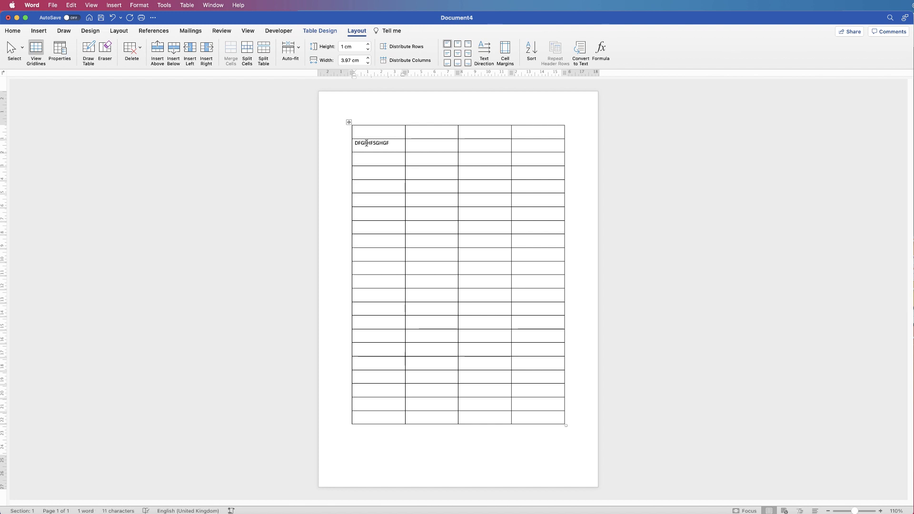
key("BackSpace")
key("BackSpace")
key("BackSpace")
key("BackSpace")
key("BackSpace")
key("BackSpace")
key("BackSpace")
key("BackSpace")
key("BackSpace")
key("BackSpace")
key("BackSpace")
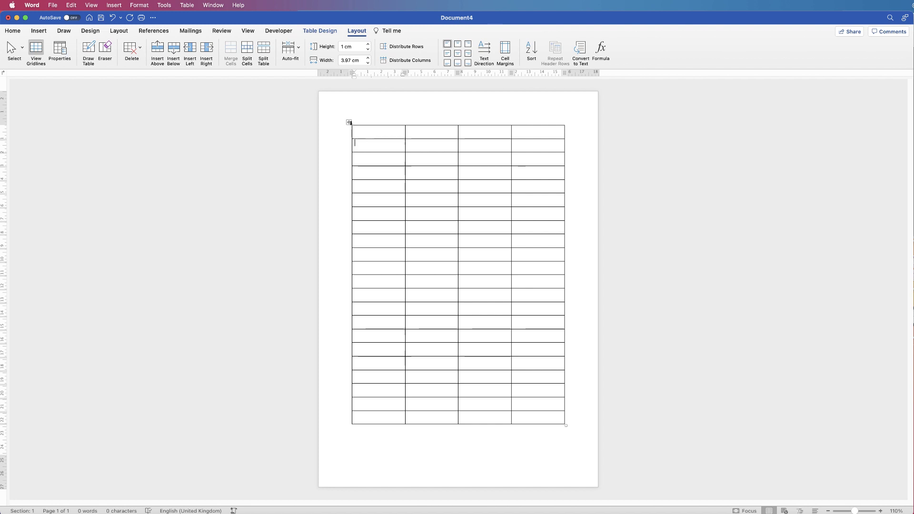
- Align the contents of all table cells to centre-left
left_click(350, 123)
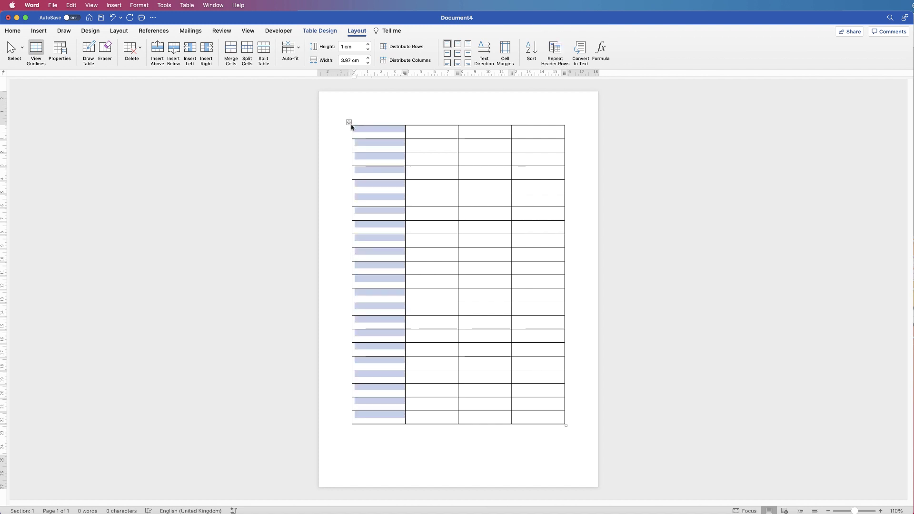
left_click(398, 144)
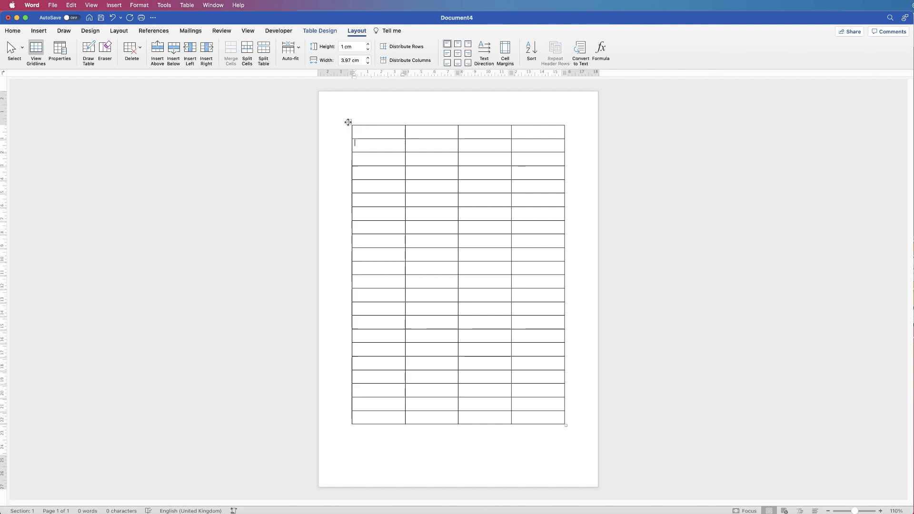
left_click(348, 122)
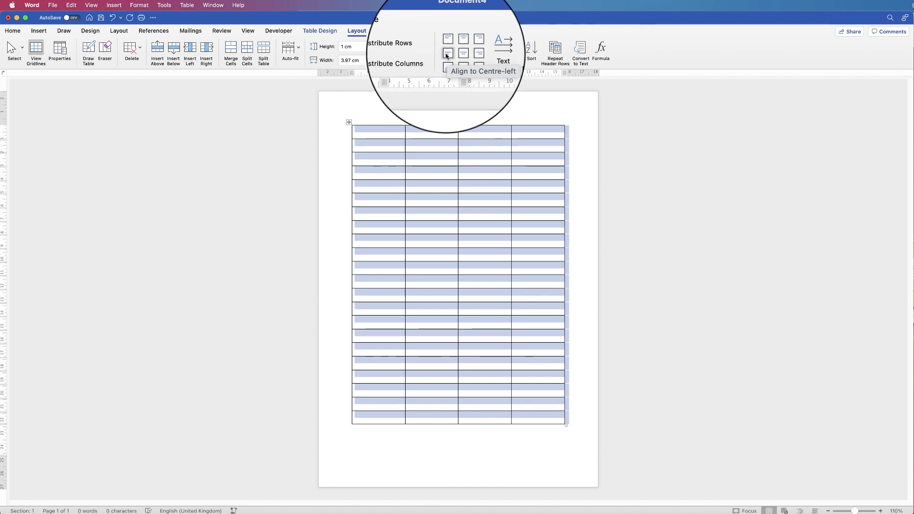
left_click(447, 53)
left_click(371, 132)
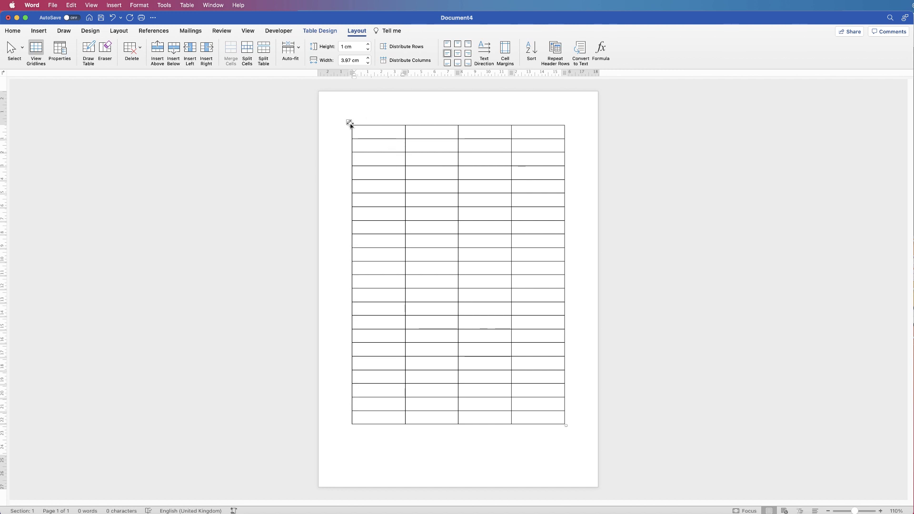
- Remove all borders from the whole table, keeping the gridlines in view
left_click(350, 123)
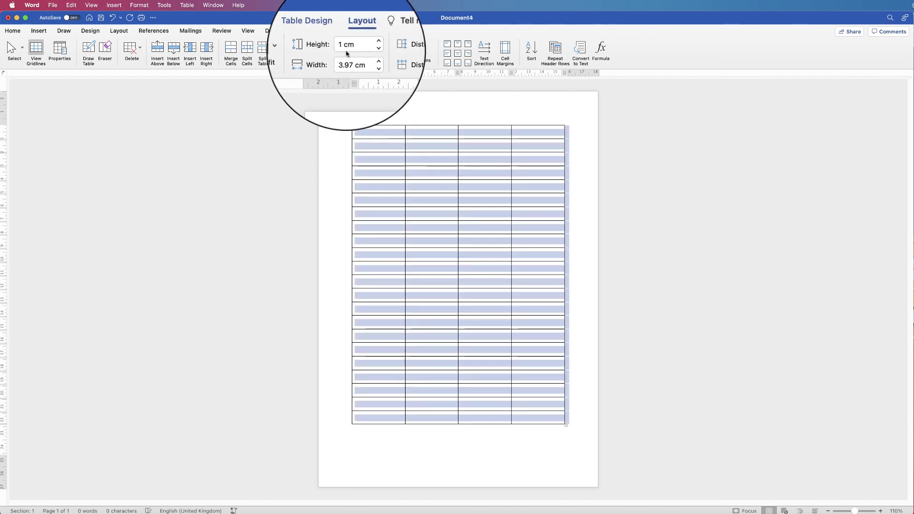
left_click(314, 30)
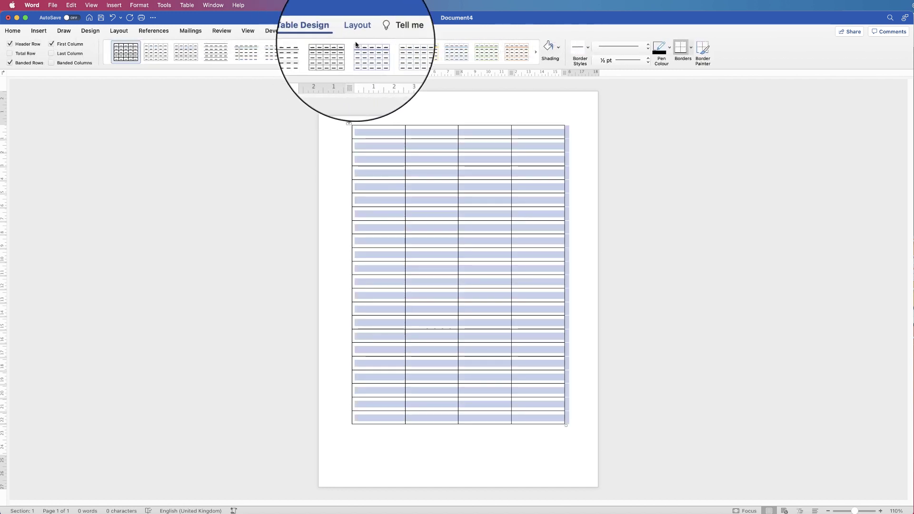
left_click(691, 47)
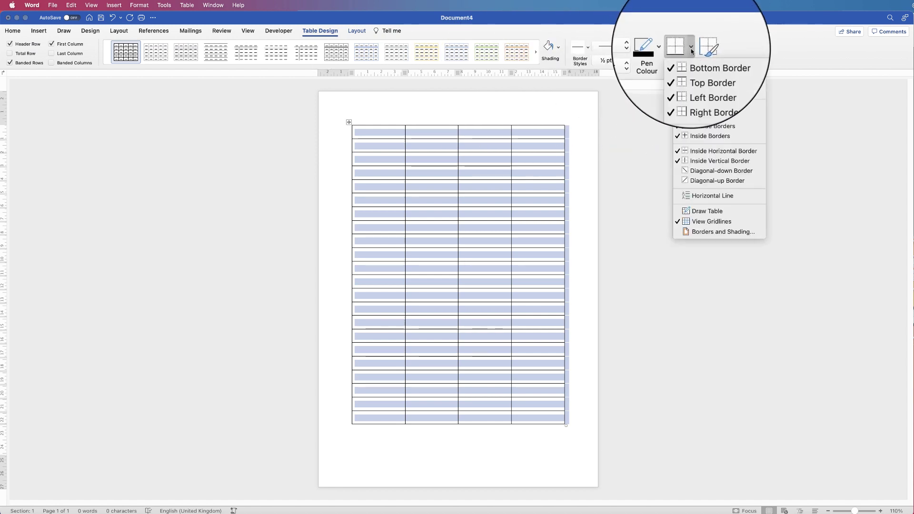
left_click(695, 102)
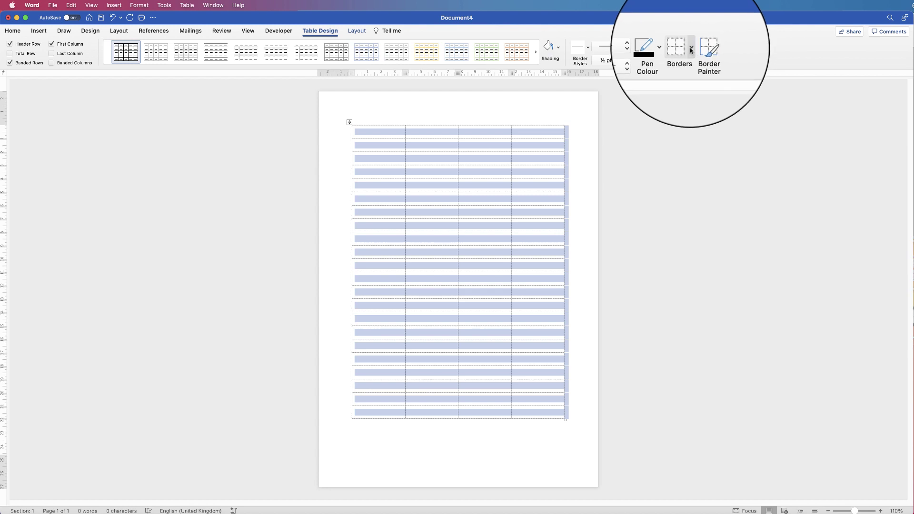
left_click(690, 48)
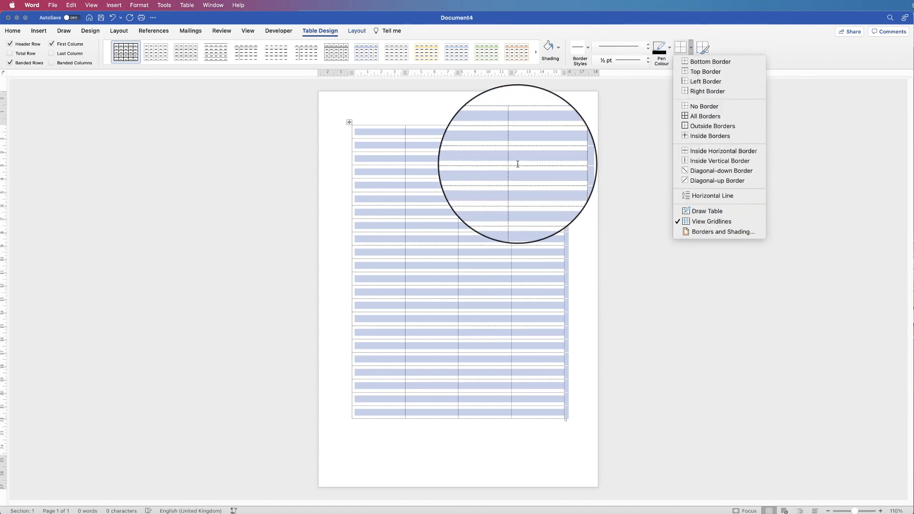
left_click(485, 150)
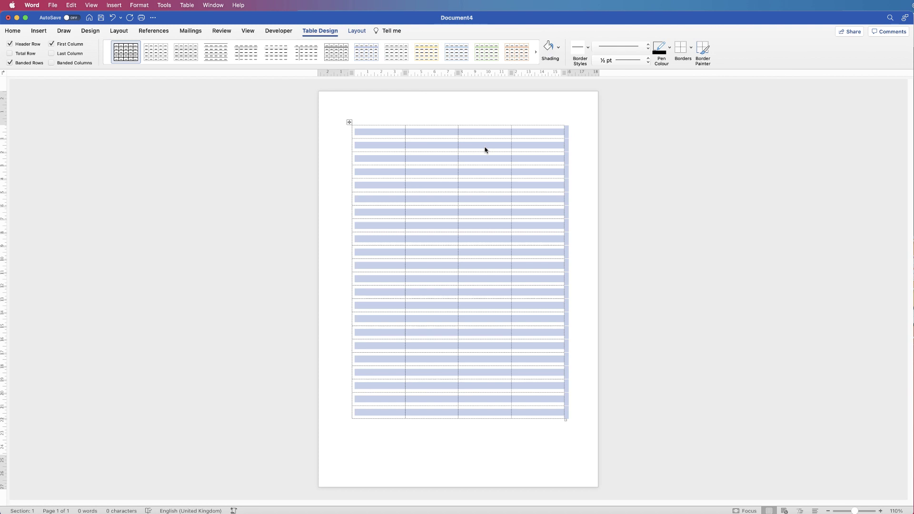
left_click(414, 130)
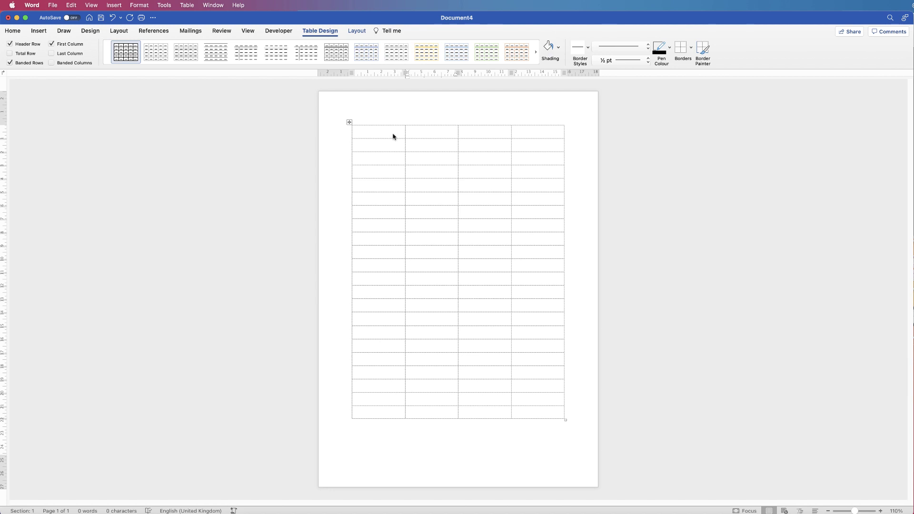
- Merge the four cells of the first row and enter the heading CUSTOMER INFO
left_click_drag(397, 133, 524, 135)
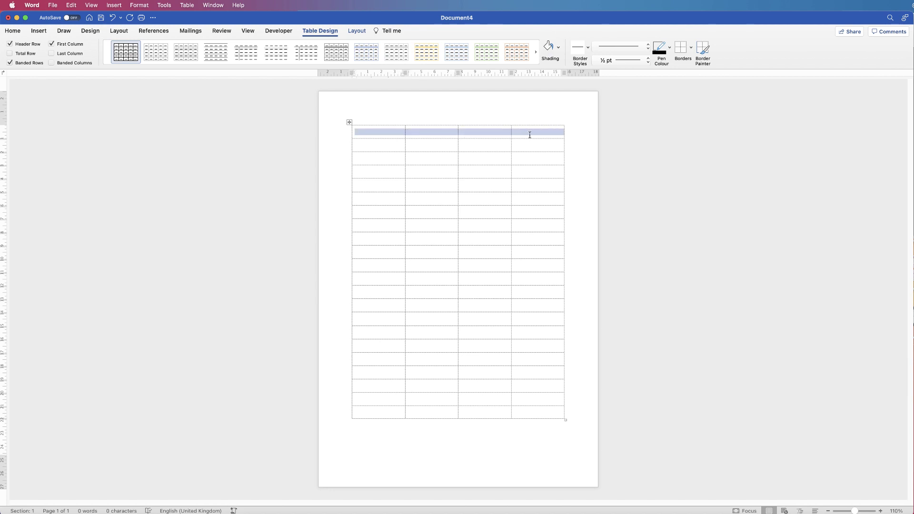
left_click(356, 31)
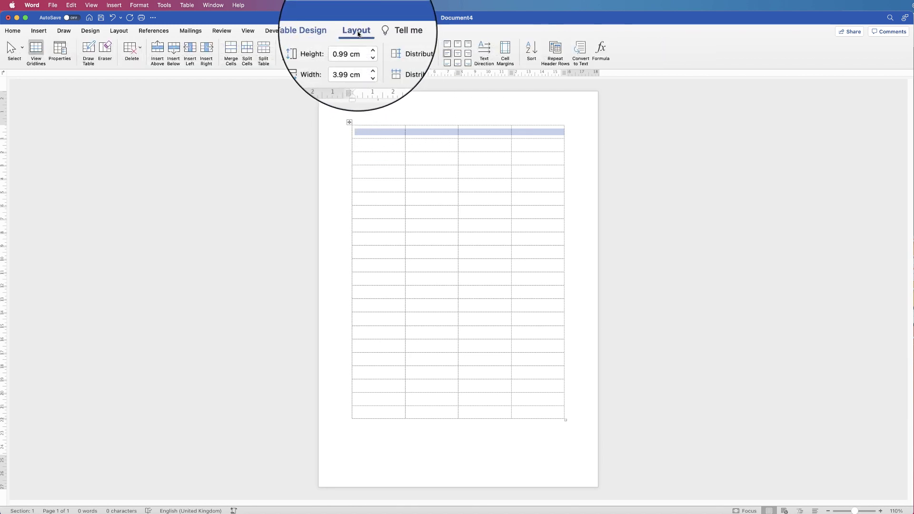
left_click(229, 49)
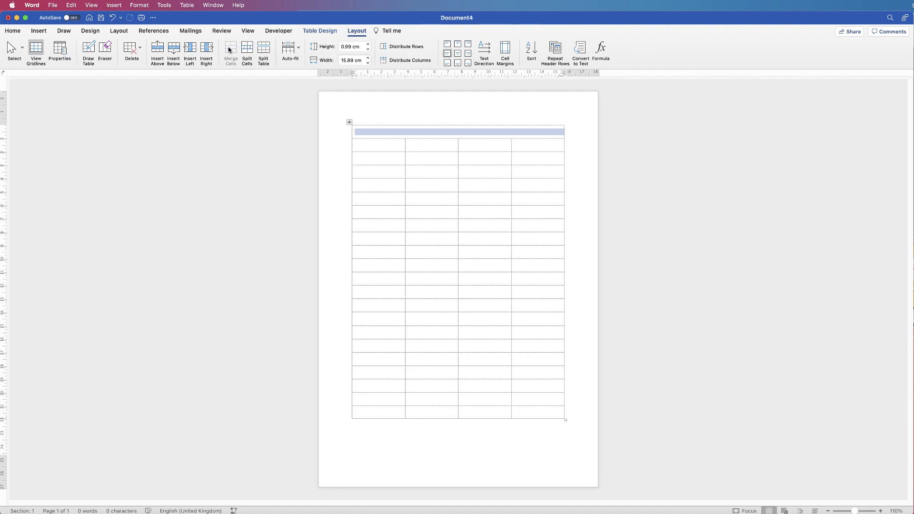
type("cu")
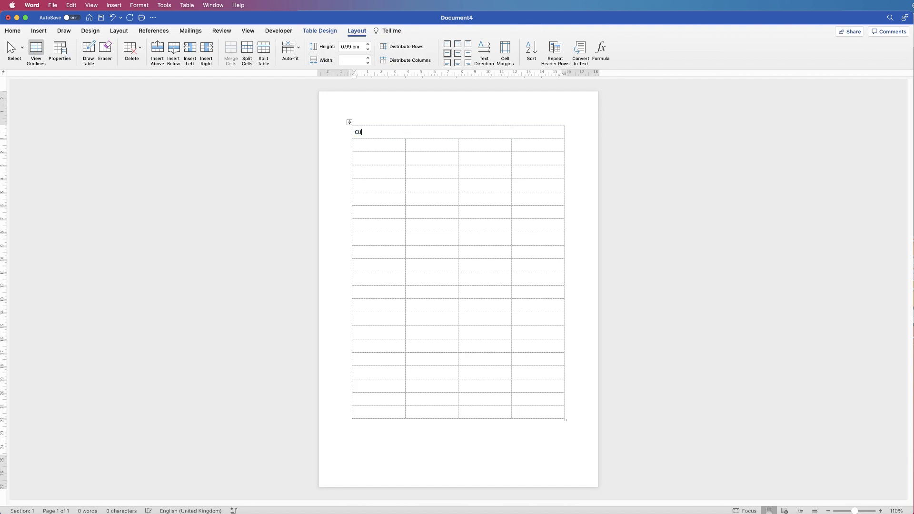
type("STOMER INFO")
- Enter the labels NAME, EMAIL and ADDRESS down the first column below the heading, and PHONE in the third column beside NAME
left_click(384, 145)
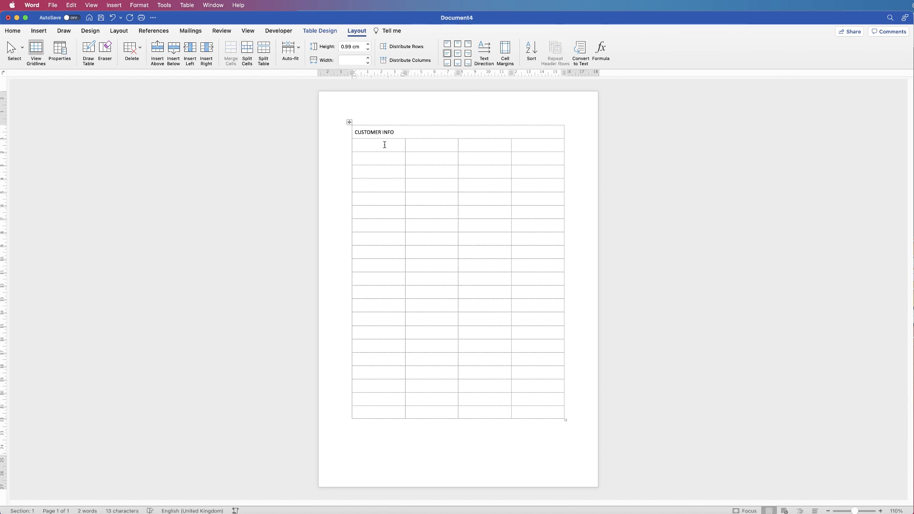
type("NAME")
type("EMAIL")
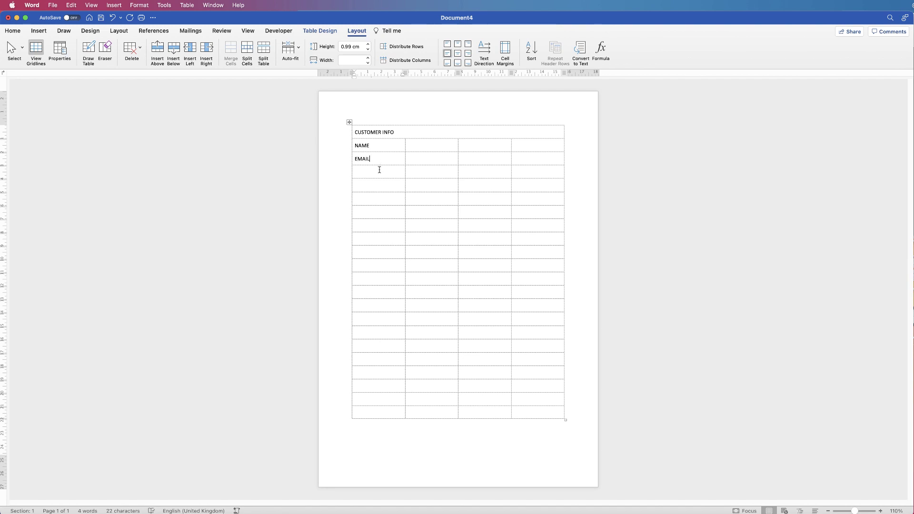
type("ADDRESS")
left_click(483, 148)
type("PHONE")
- Centre the contents of the NAME, EMAIL and ADDRESS rows horizontally and vertically in their cells
left_click_drag(384, 144, 518, 172)
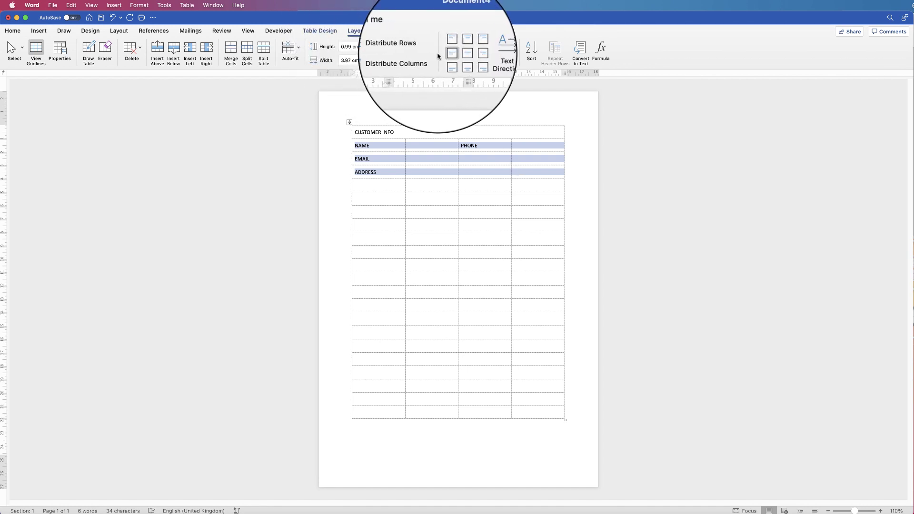
left_click(457, 55)
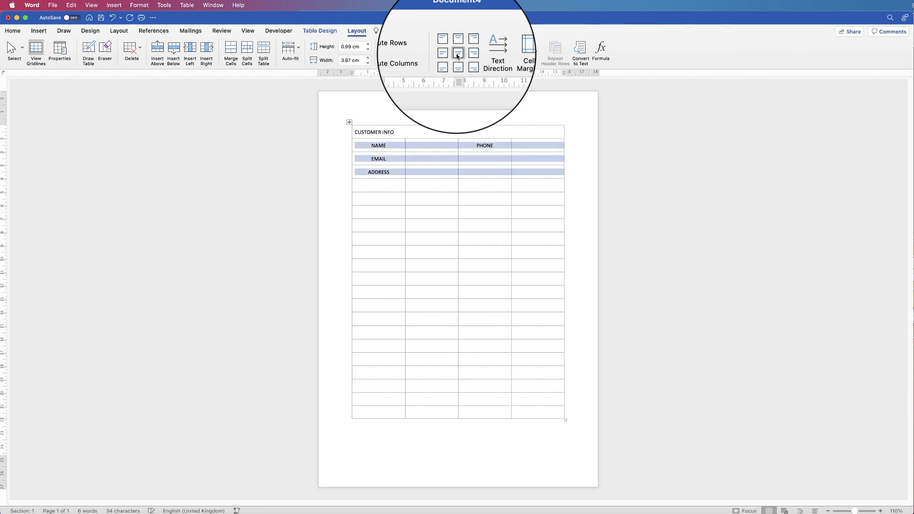
left_click(426, 145)
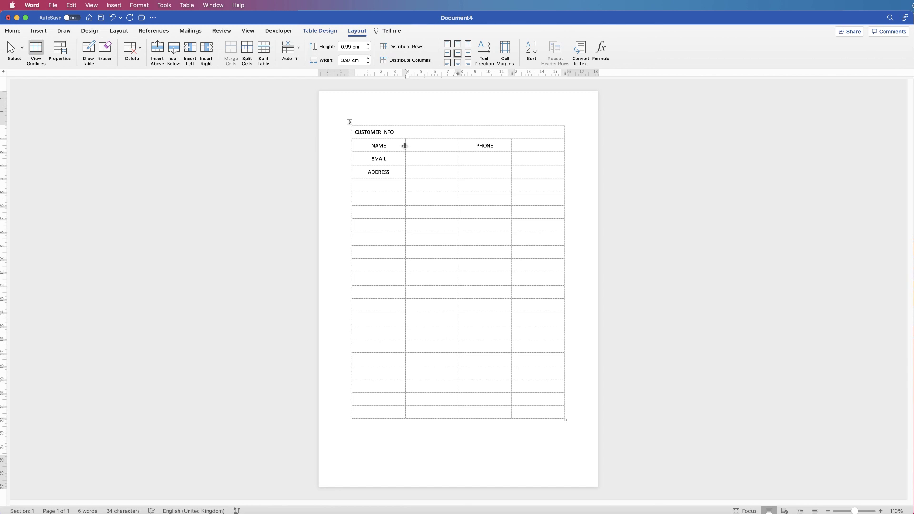
- Narrow the table's first column and the PHONE cell by moving their right-hand edges slightly inward
left_click_drag(404, 145, 391, 145)
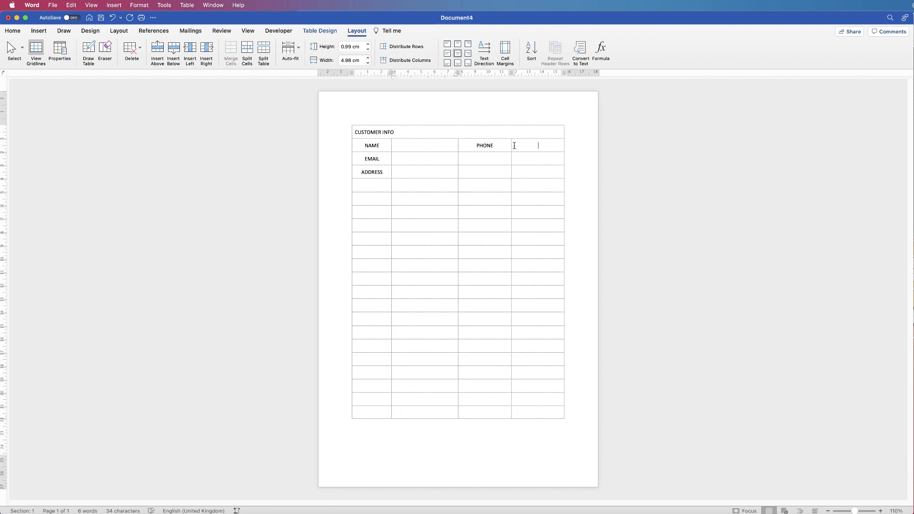
left_click_drag(514, 145, 504, 144)
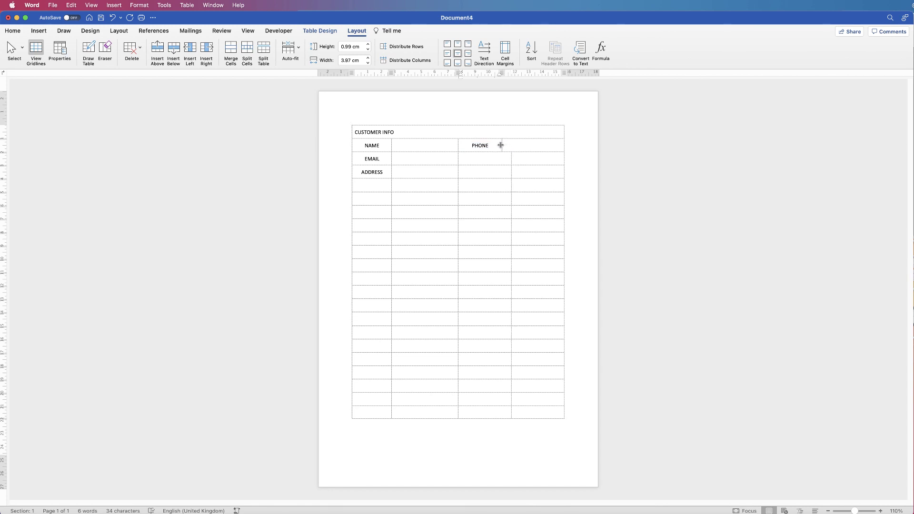
- Merge the three cells beside EMAIL into one, and do the same for the three cells beside ADDRESS
left_click_drag(501, 145, 518, 157)
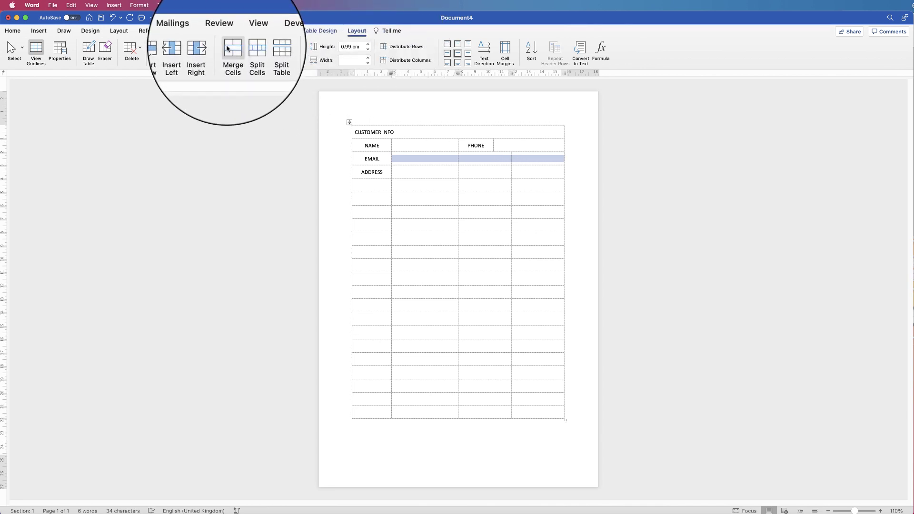
left_click(231, 51)
left_click_drag(428, 175, 518, 172)
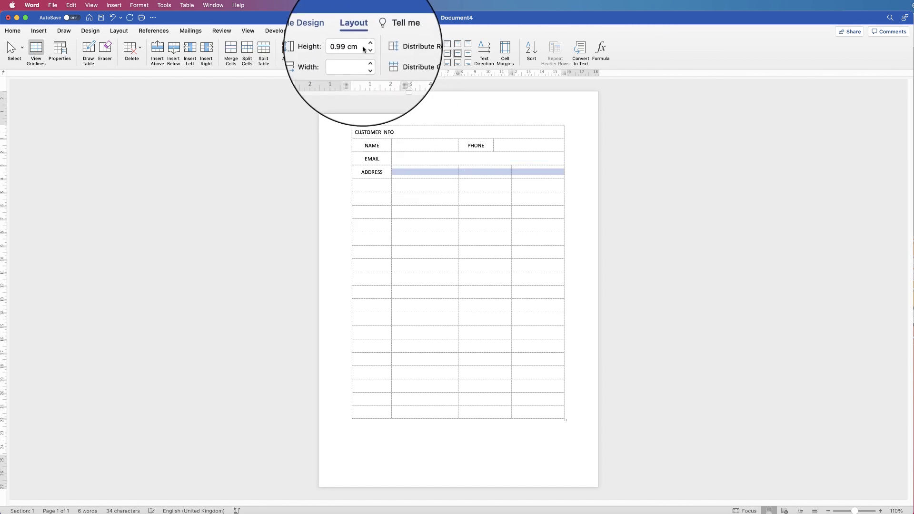
left_click(231, 52)
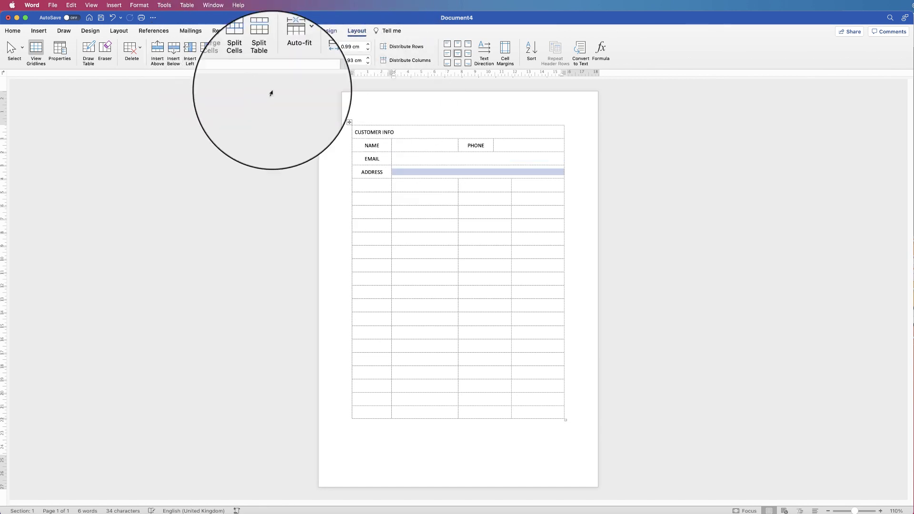
left_click(427, 177)
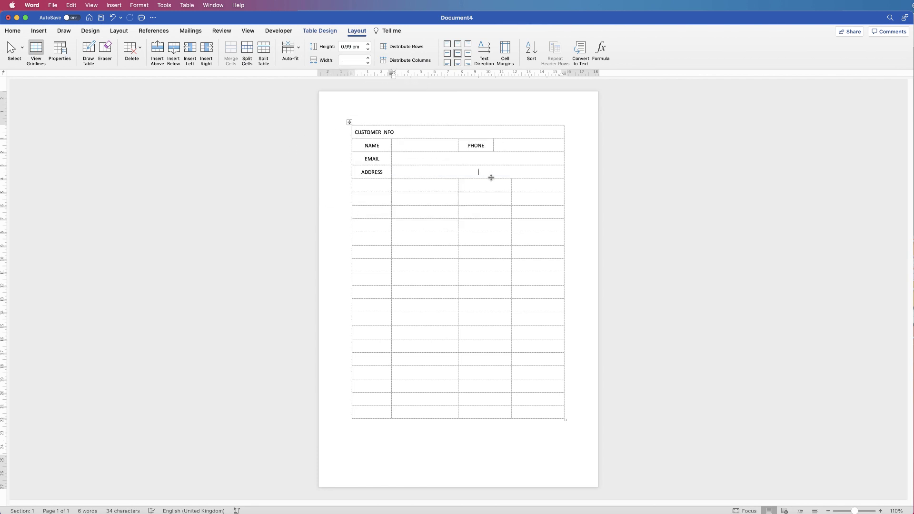
- Apply all borders to the CUSTOMER INFO, NAME, EMAIL and ADDRESS rows, including the PHONE label and its entry cell
left_click_drag(507, 173, 365, 96)
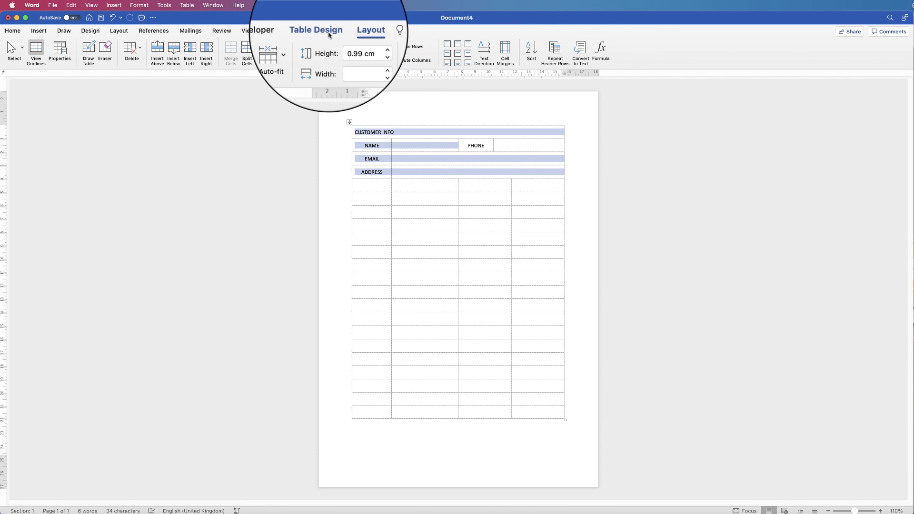
left_click(329, 30)
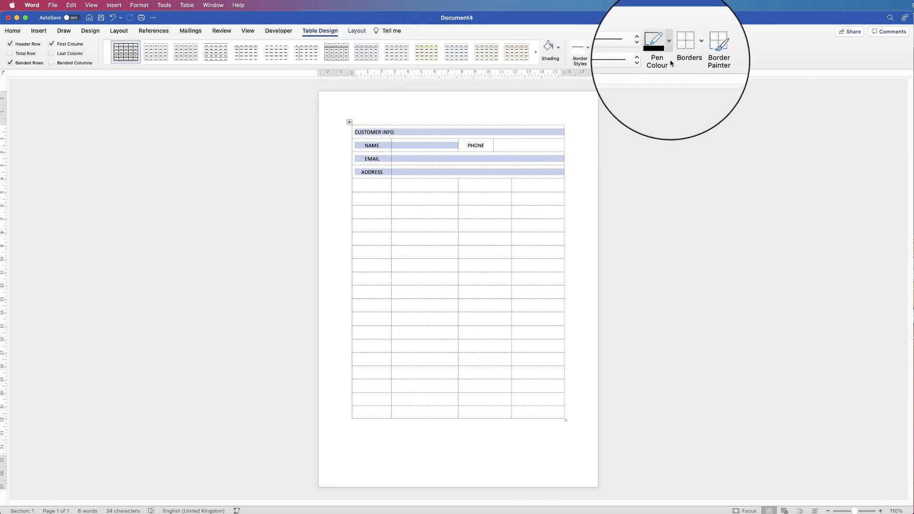
left_click(690, 47)
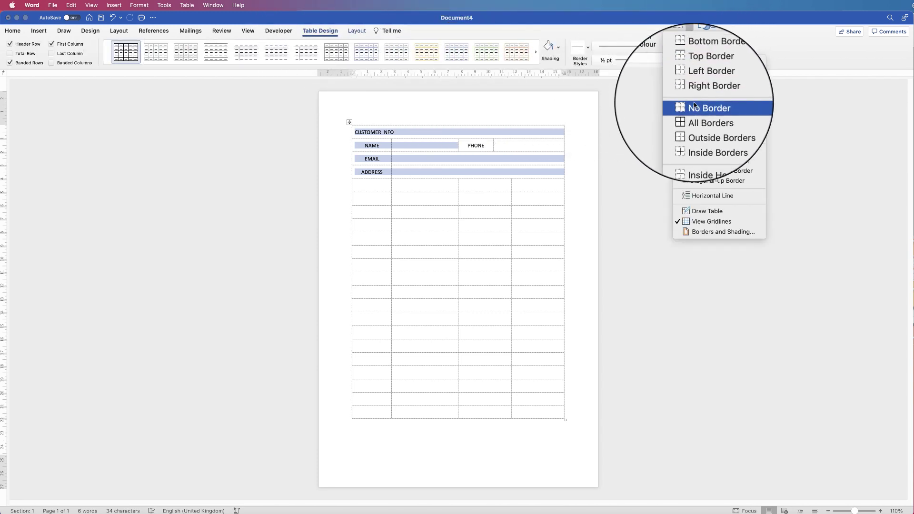
left_click(690, 116)
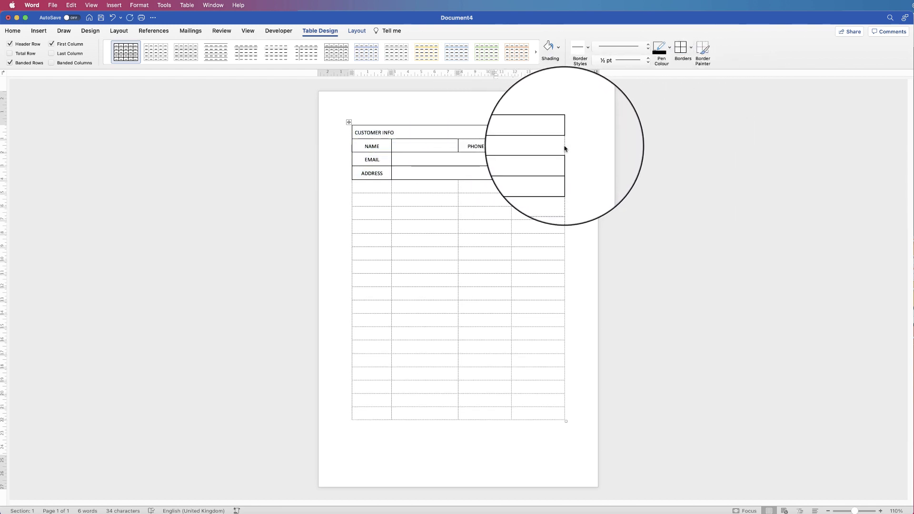
triple_click(490, 146)
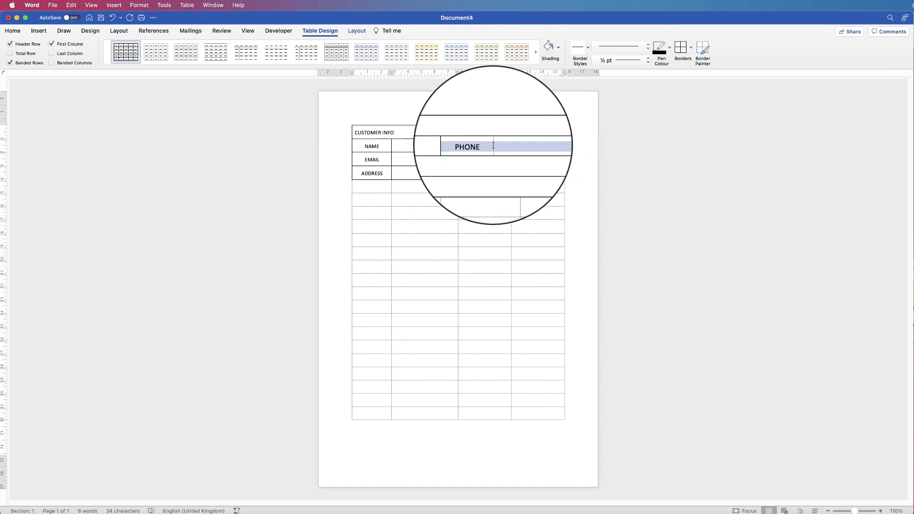
left_click(679, 51)
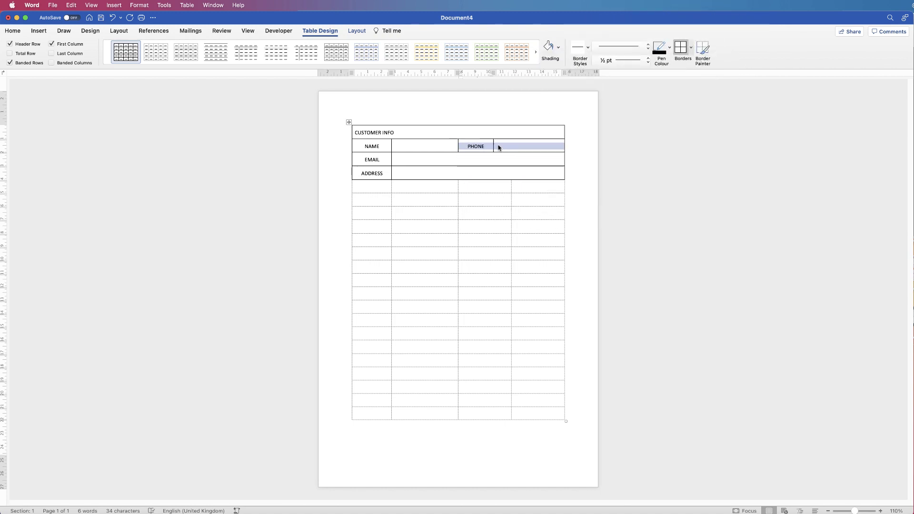
left_click(470, 204)
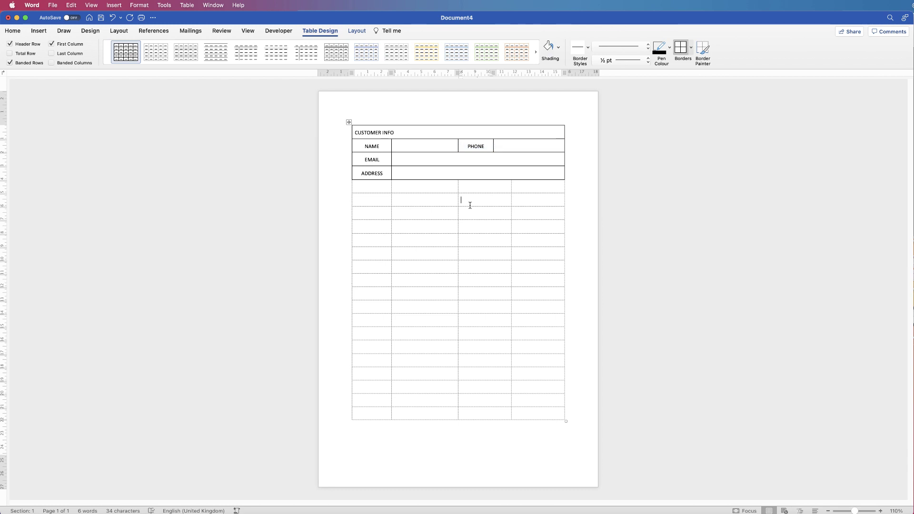
- Hide the table's gridlines to preview the form without them, and show them again
left_click(349, 122)
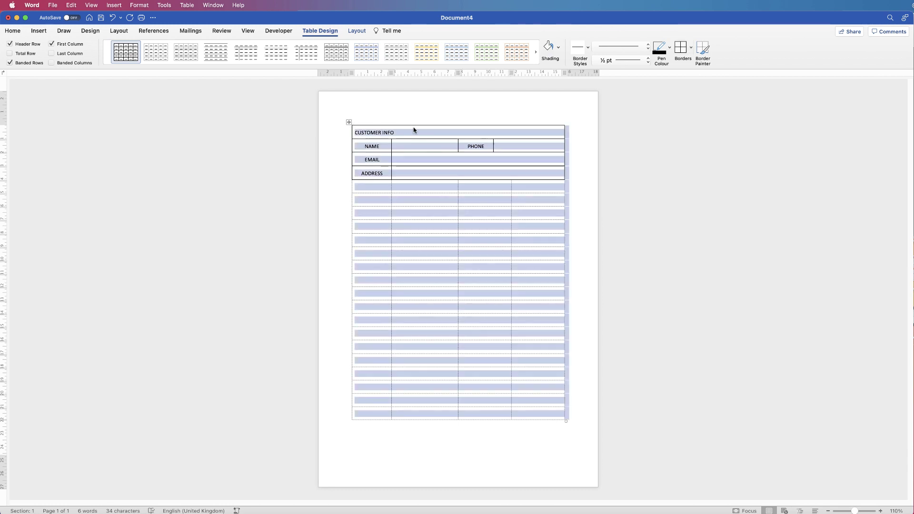
left_click(691, 51)
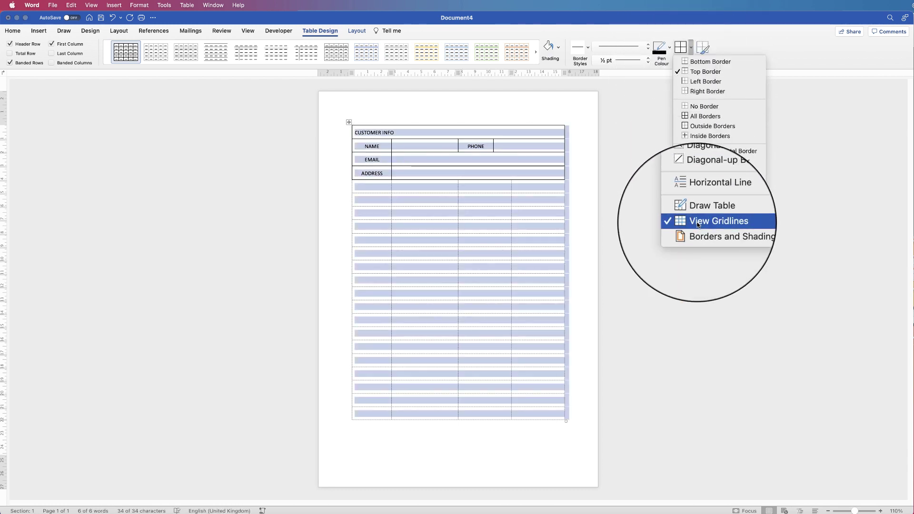
left_click(692, 225)
left_click(693, 225)
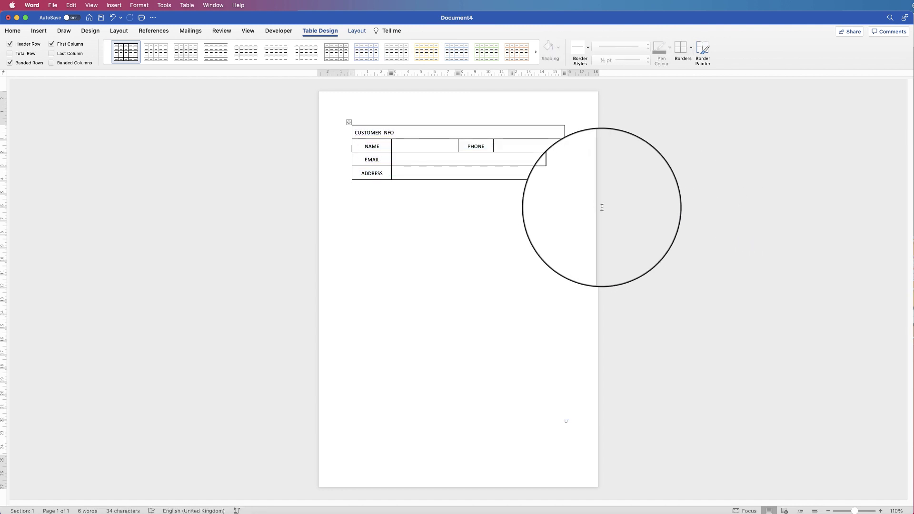
left_click(350, 122)
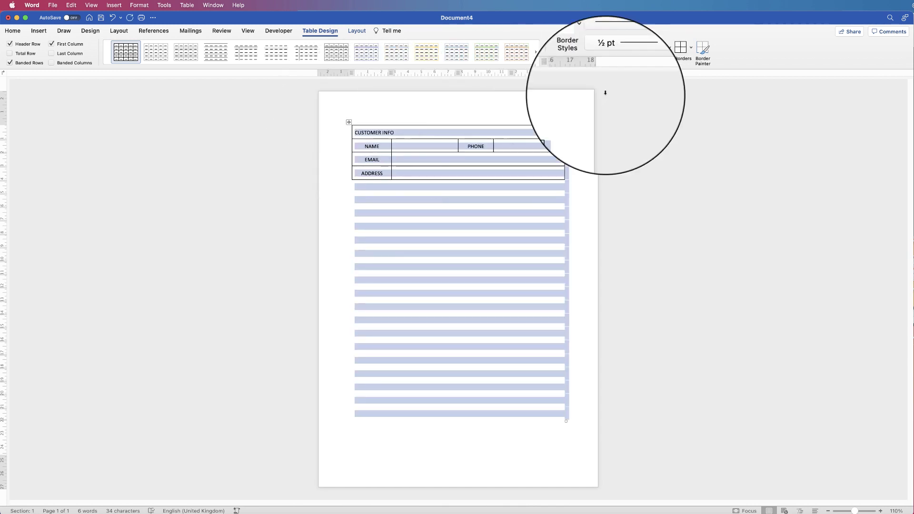
left_click(691, 47)
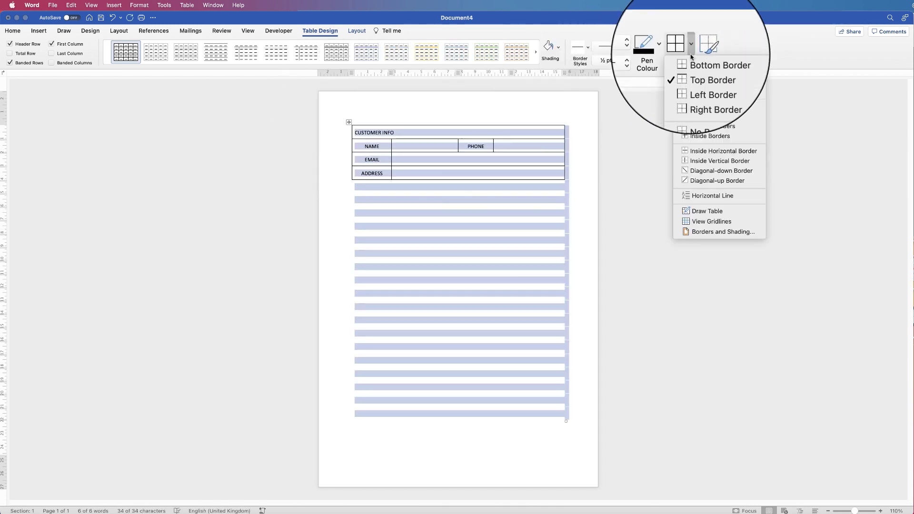
left_click(704, 221)
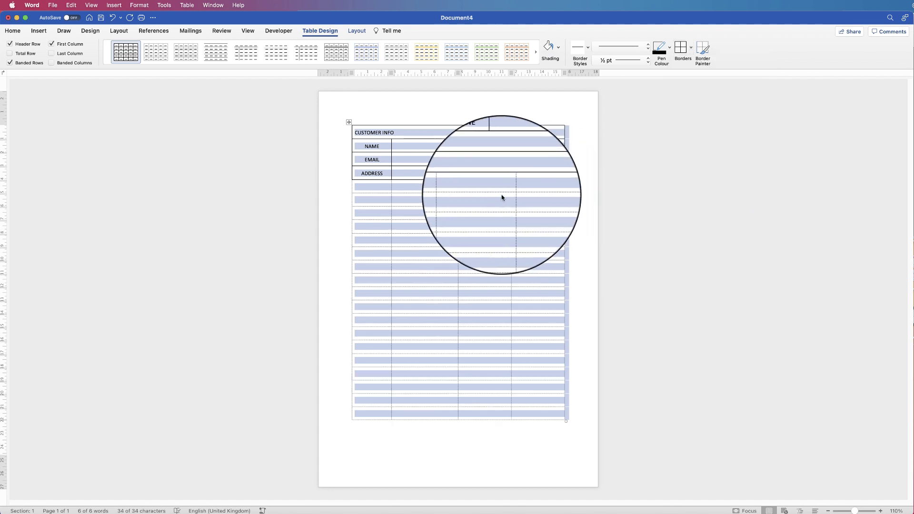
left_click(499, 196)
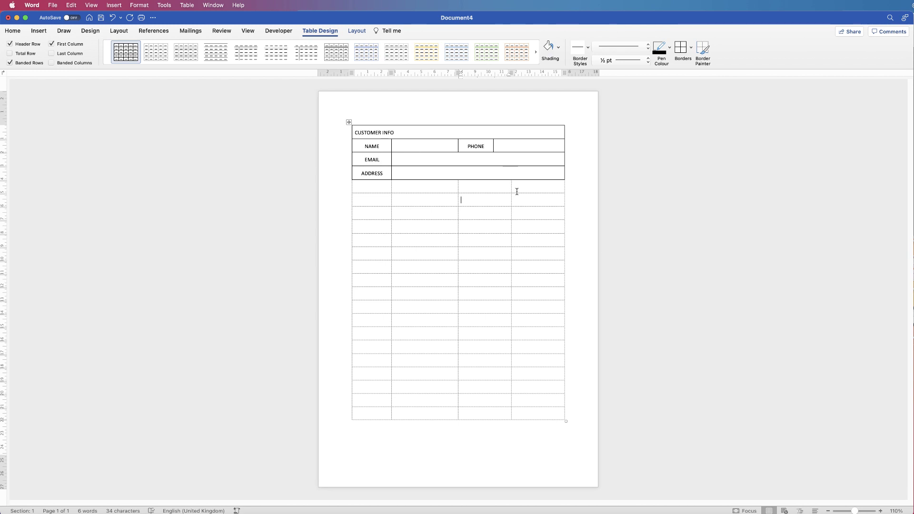
- Merge the four cells across in each of the two rows directly below the ADDRESS row
left_click_drag(516, 189, 371, 186)
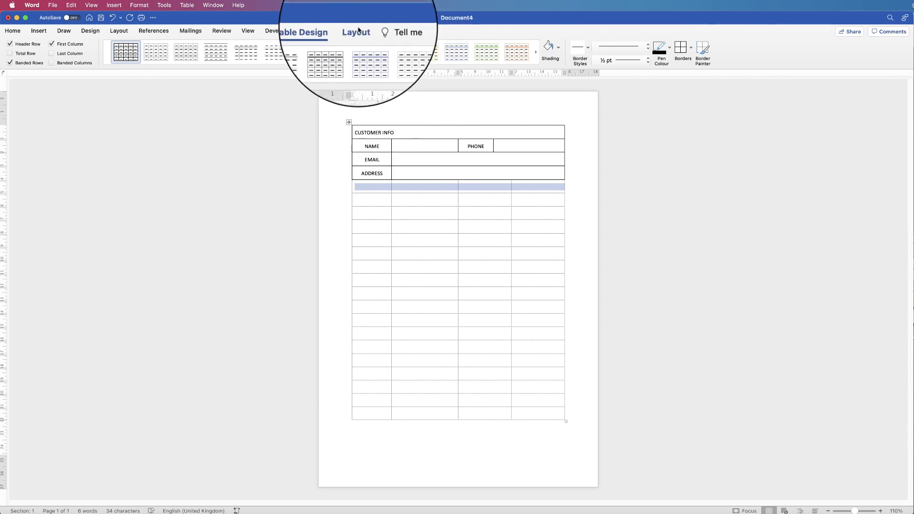
left_click(359, 30)
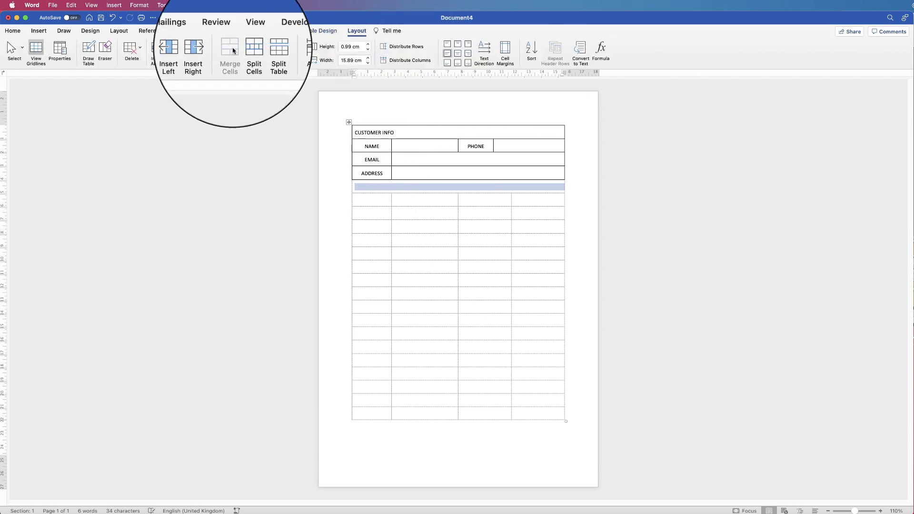
left_click_drag(368, 200, 518, 206)
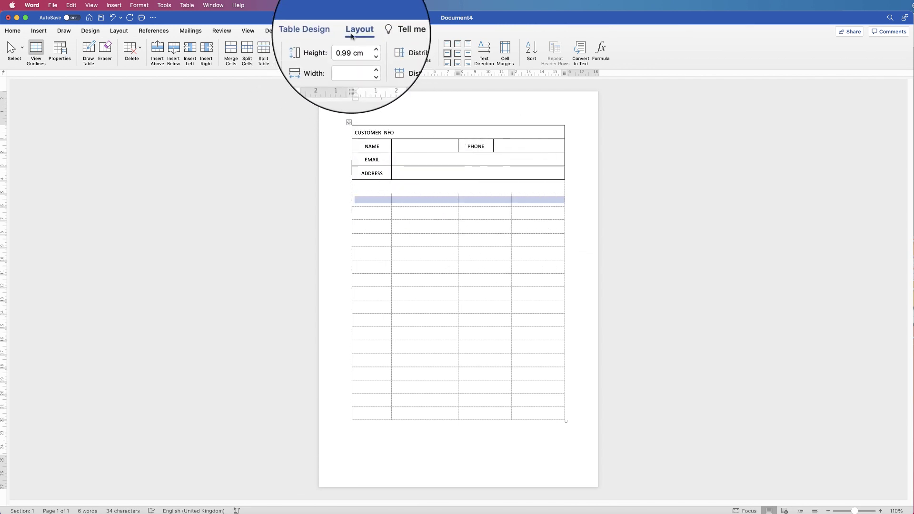
left_click(231, 52)
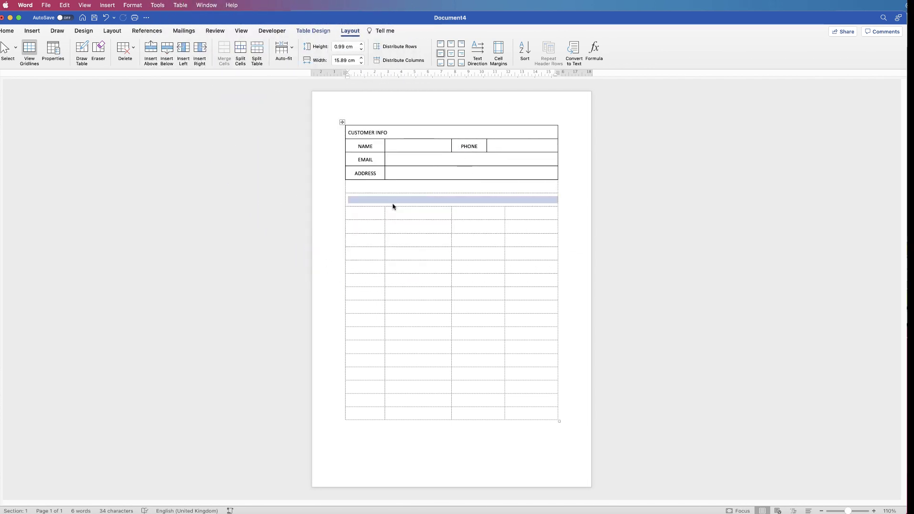
- Enter the heading ORDER DETAILS in the second merged row below ADDRESS and centre it in the cell
type("ORDER ")
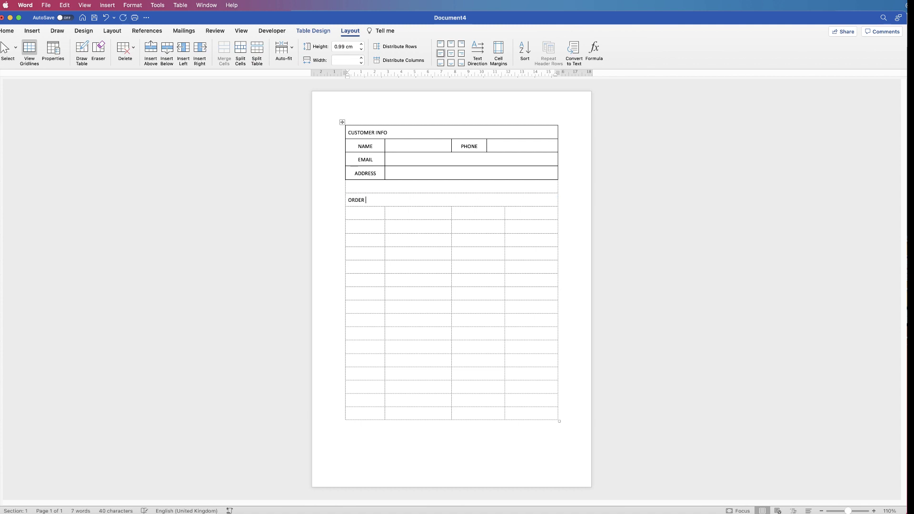
type("DETAILS")
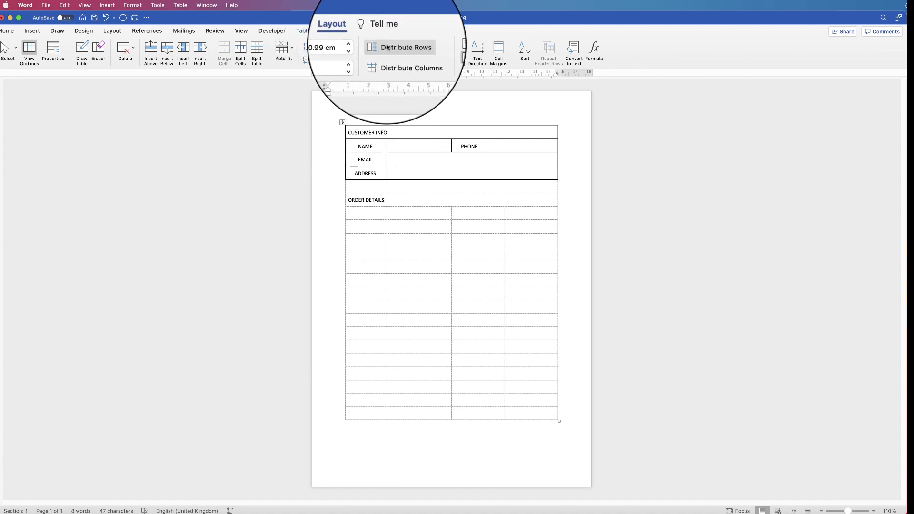
left_click(451, 53)
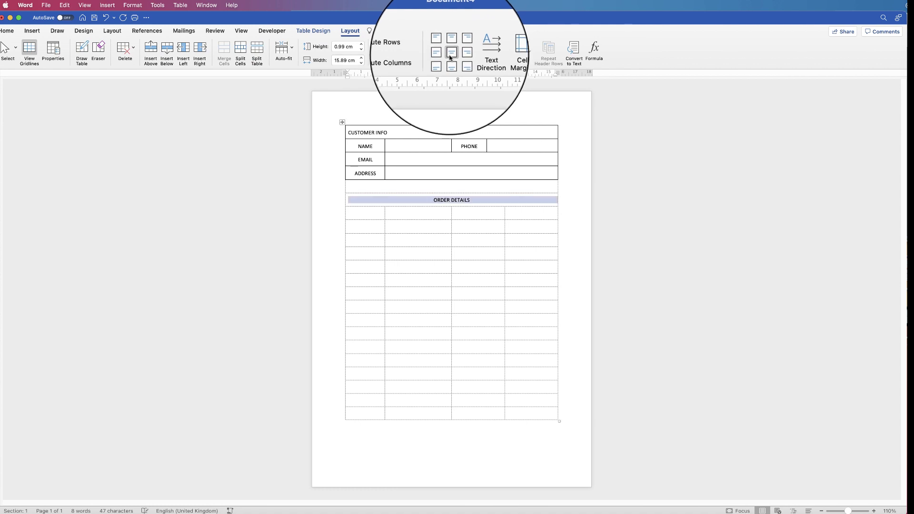
- Enter the column headings DESCRIPTION, QTY, UNIT PRICE and TOTAL PRICE in the row below ORDER DETAILS and centre them in their cells
left_click(373, 213)
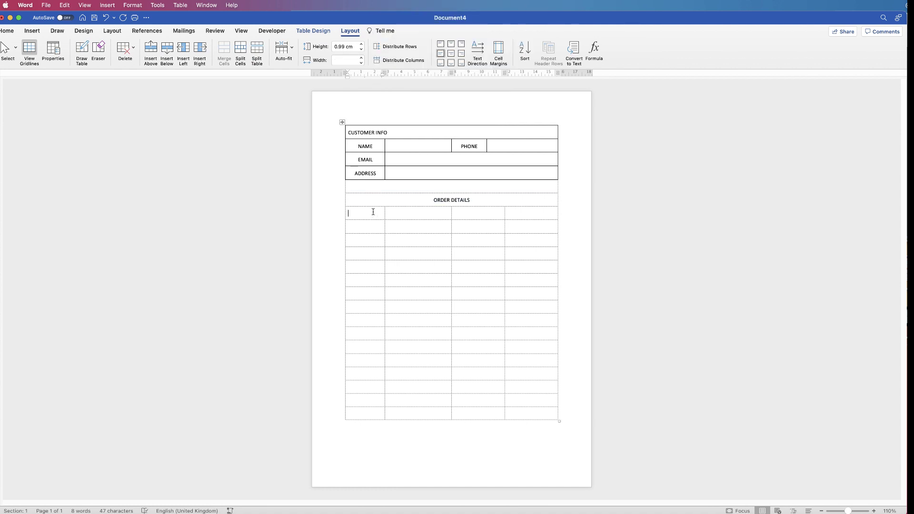
type("DESCRIPTION")
left_click(413, 217)
type("QTY ")
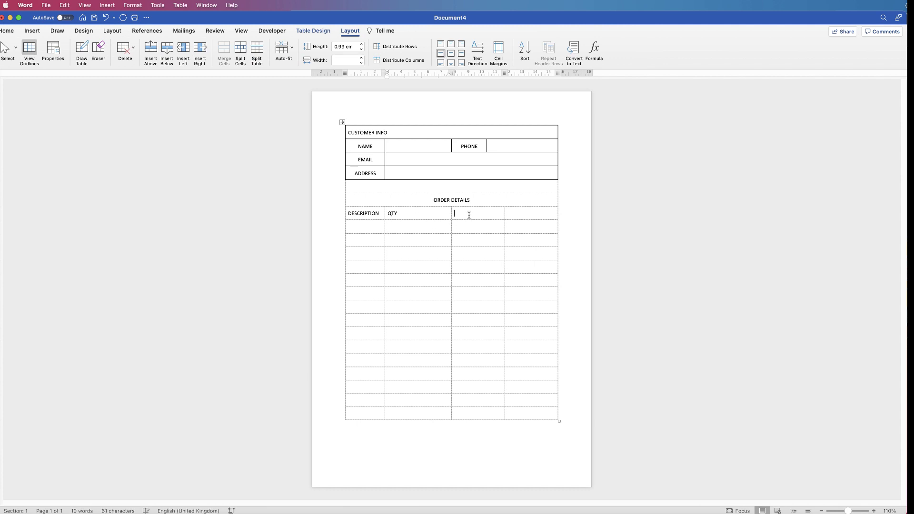
type("UNIT PRICE ")
type("TOTAL PRICE")
left_click_drag(374, 214, 512, 214)
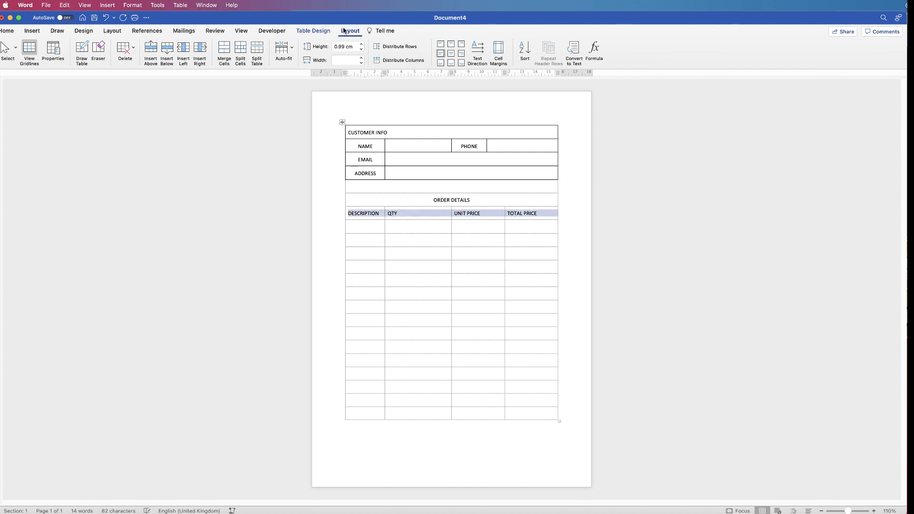
left_click(451, 53)
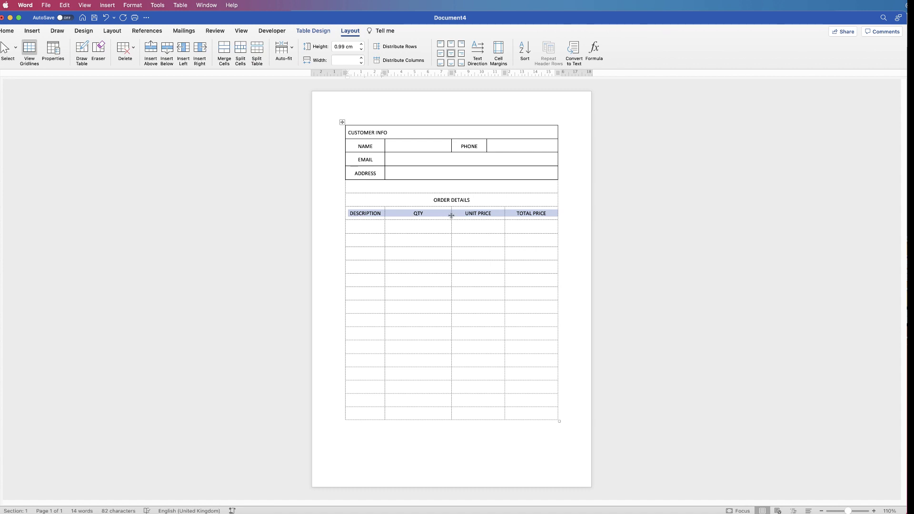
- In the column-heading row and the eight rows below it, widen the DESCRIPTION column and narrow the QTY, UNIT PRICE and TOTAL PRICE columns
left_click_drag(452, 215, 452, 215)
left_click(437, 227)
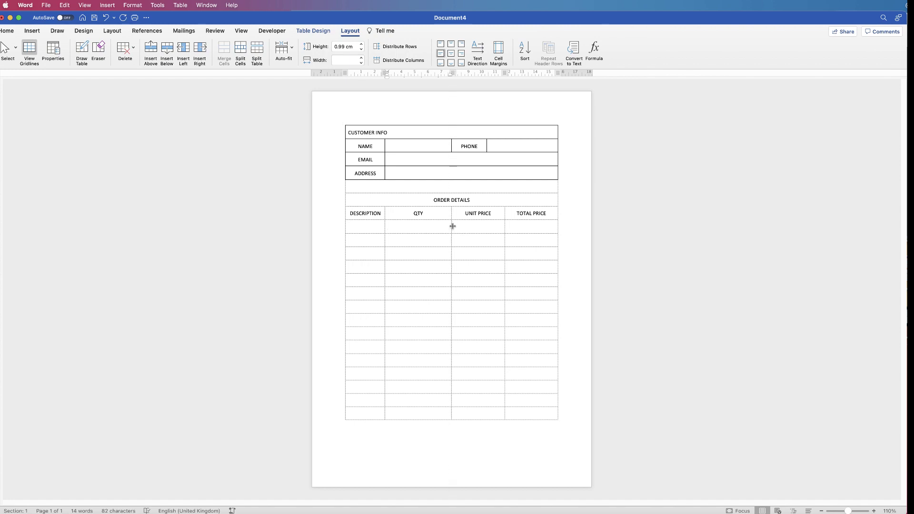
left_click_drag(451, 226, 452, 226)
left_click(529, 321)
left_click_drag(529, 321, 379, 218)
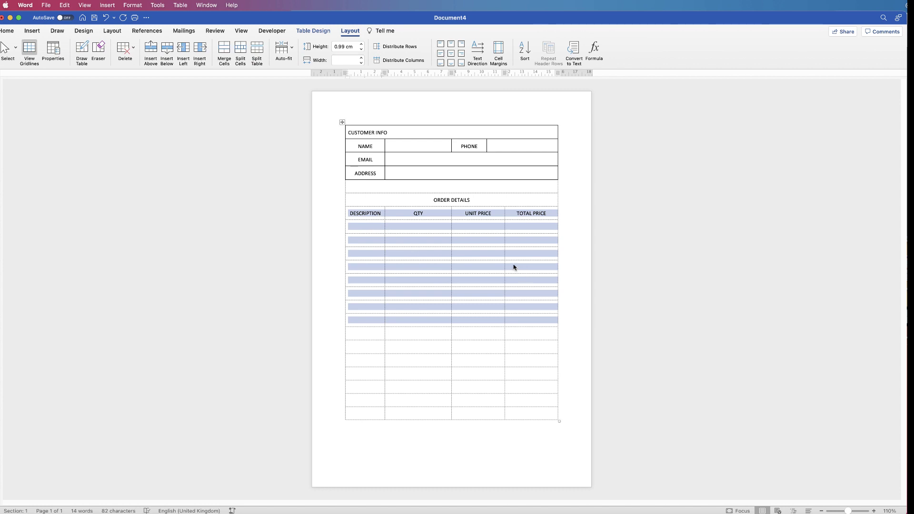
left_click_drag(504, 264, 509, 265)
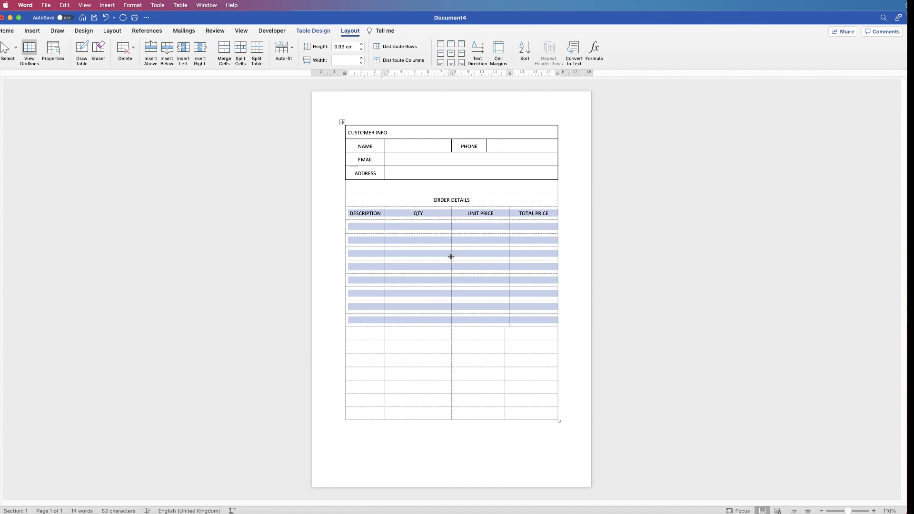
left_click_drag(451, 257, 464, 257)
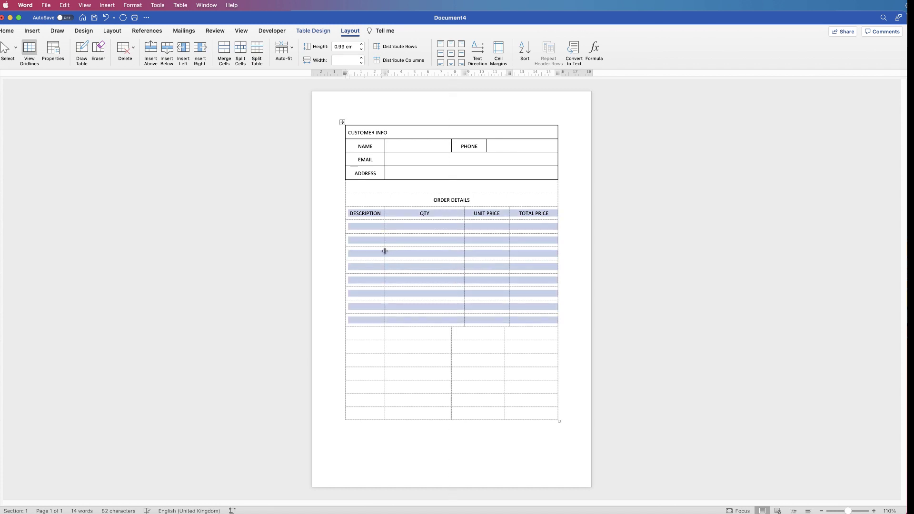
left_click_drag(384, 250, 440, 254)
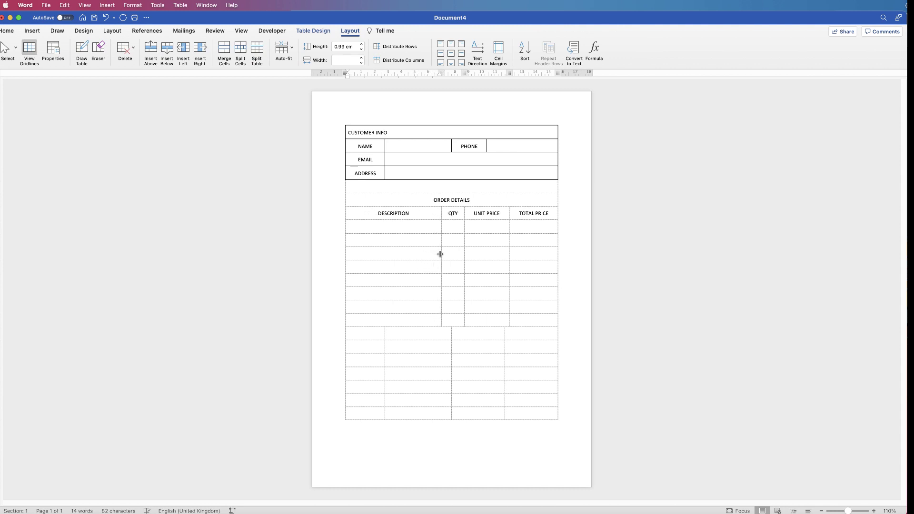
left_click_drag(440, 254, 440, 255)
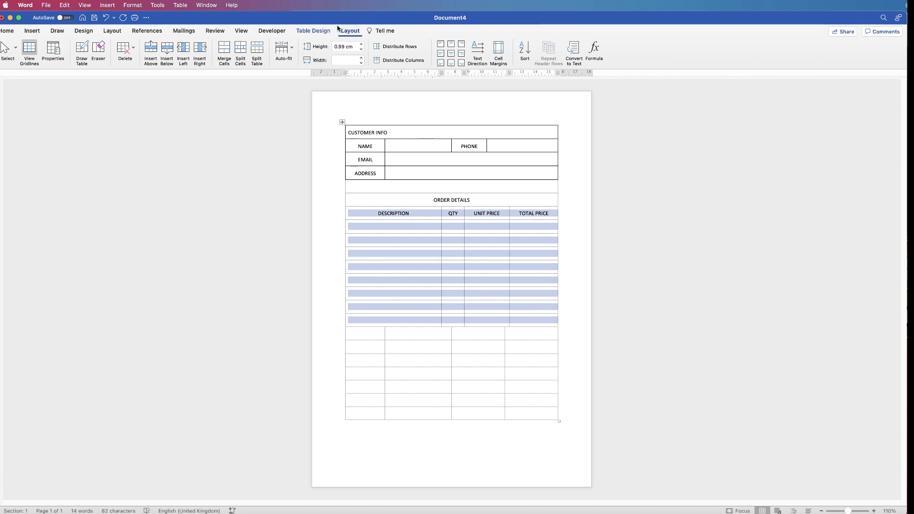
- Apply all borders to the order table rows and add a centred TOTAL label in the last row under UNIT PRICE
left_click(313, 31)
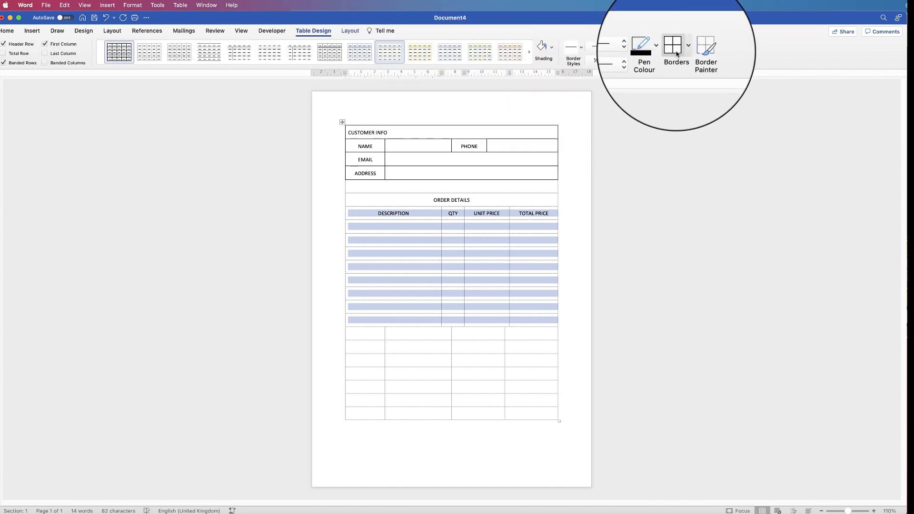
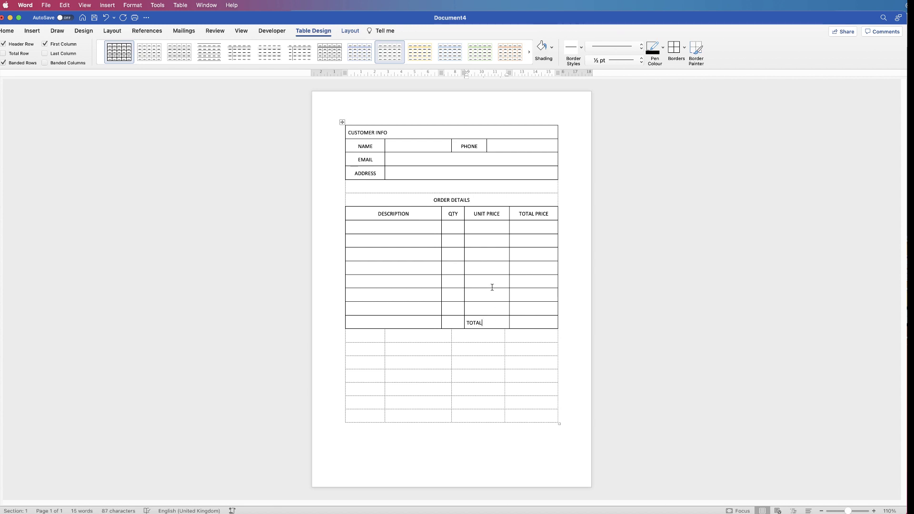
left_click(350, 31)
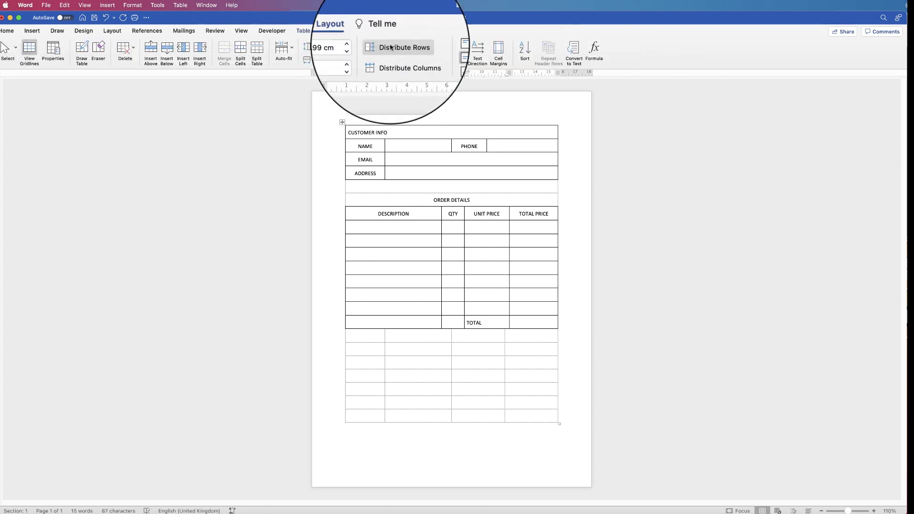
left_click(451, 53)
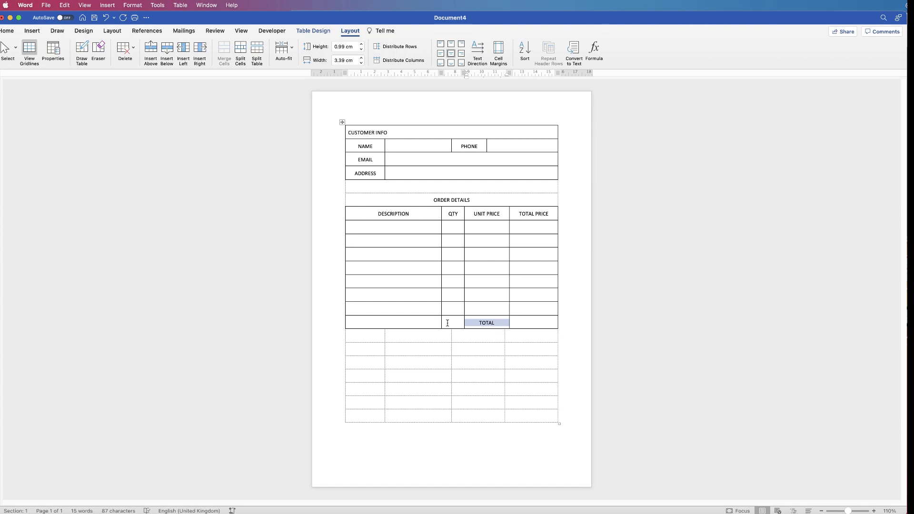
- Remove the borders from the DESCRIPTION and QTY cells in the TOTAL row
left_click_drag(447, 323, 438, 322)
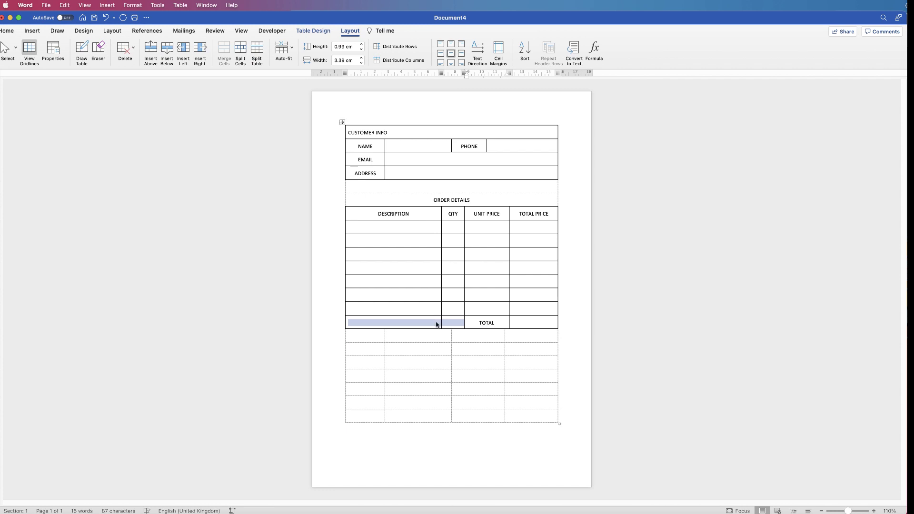
left_click(313, 31)
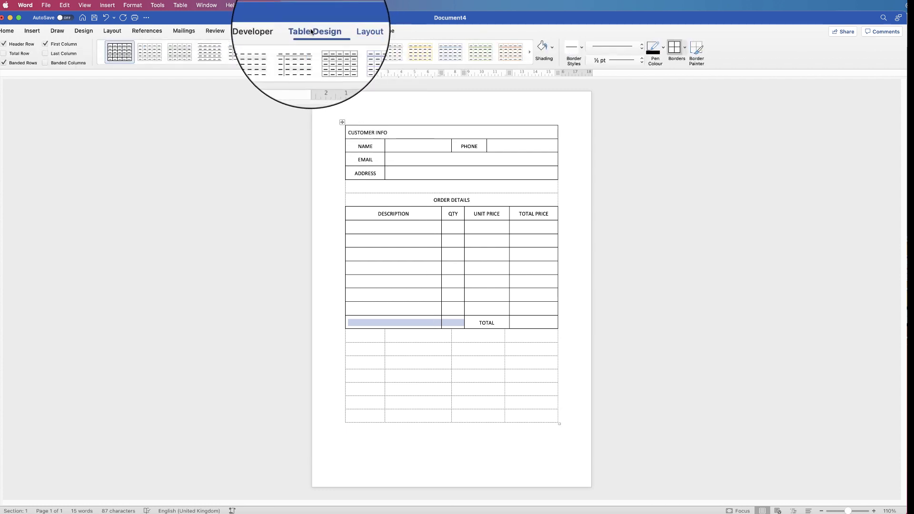
left_click(684, 47)
left_click(684, 114)
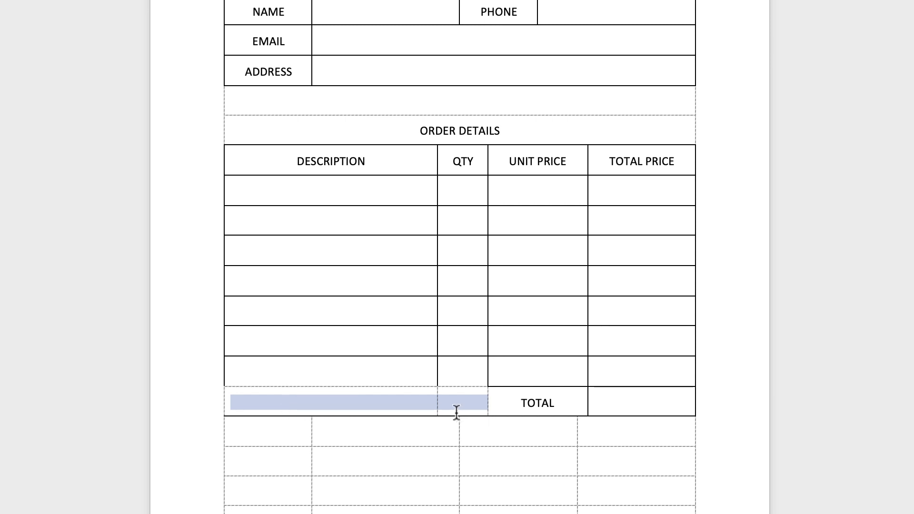
left_click(609, 421)
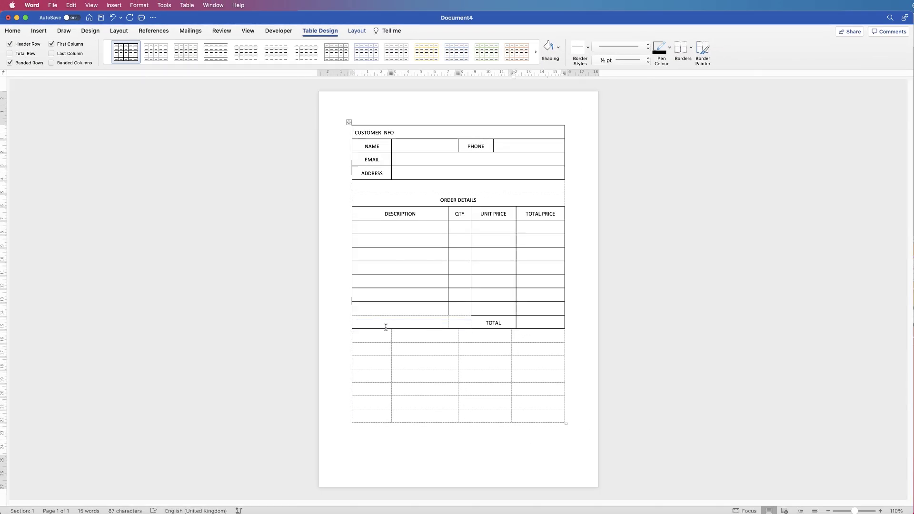
- Turn off the top border of the whole row directly below the TOTAL row
left_click_drag(528, 337, 381, 333)
left_click(690, 48)
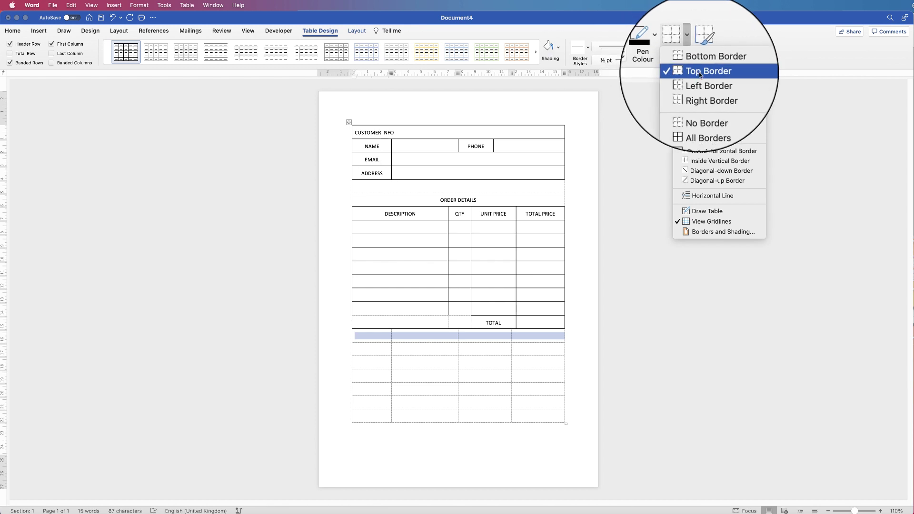
left_click(698, 72)
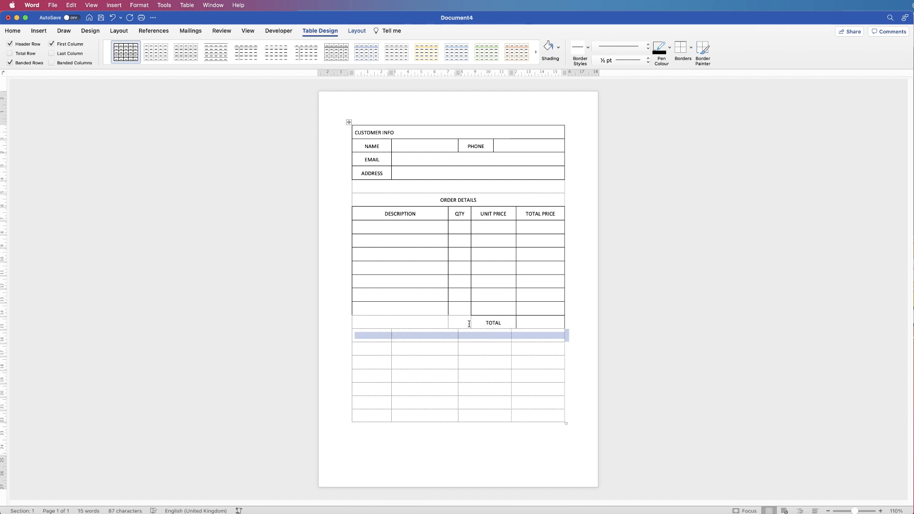
- Apply all borders to the TOTAL cell and its amount cell, and to the DESCRIPTION and QTY cells in the row above
left_click_drag(531, 323, 512, 323)
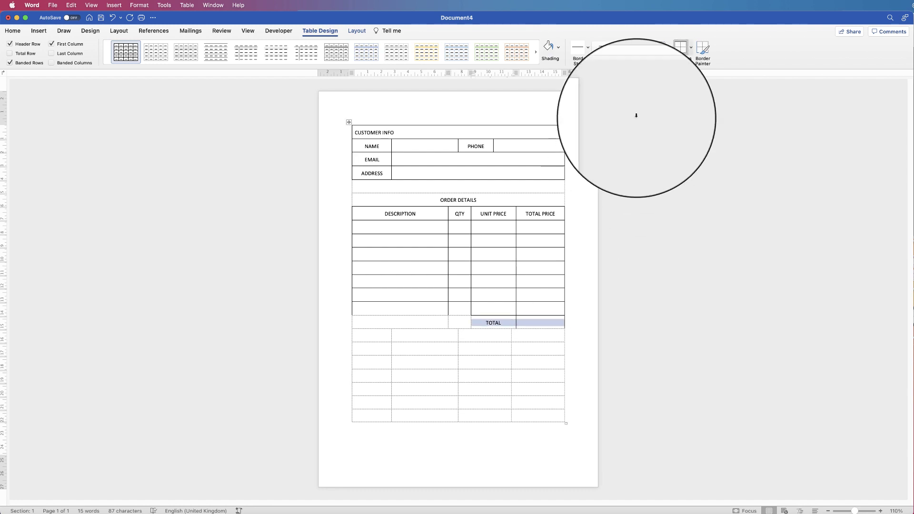
left_click(691, 47)
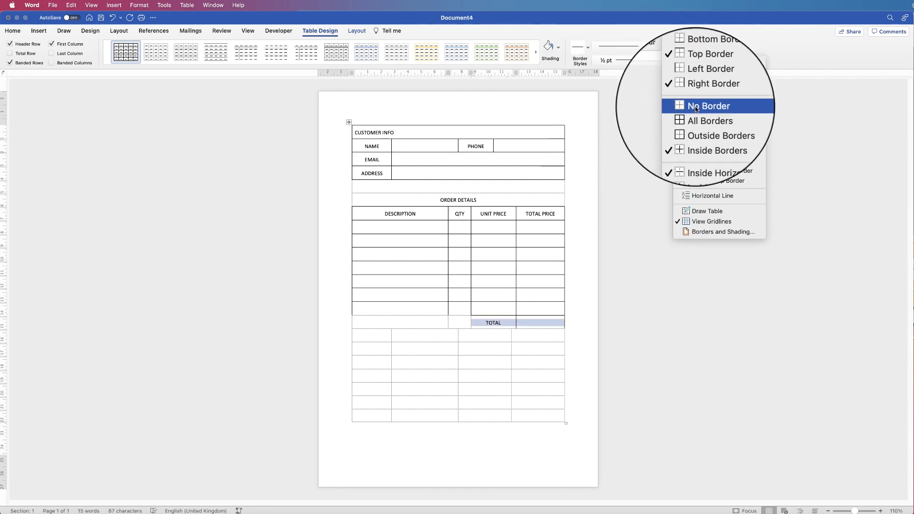
left_click(696, 116)
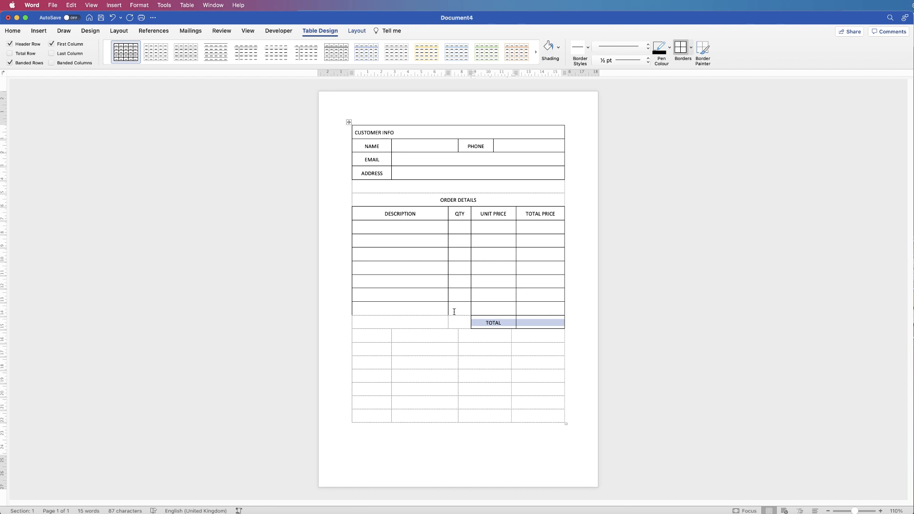
left_click_drag(452, 310, 441, 313)
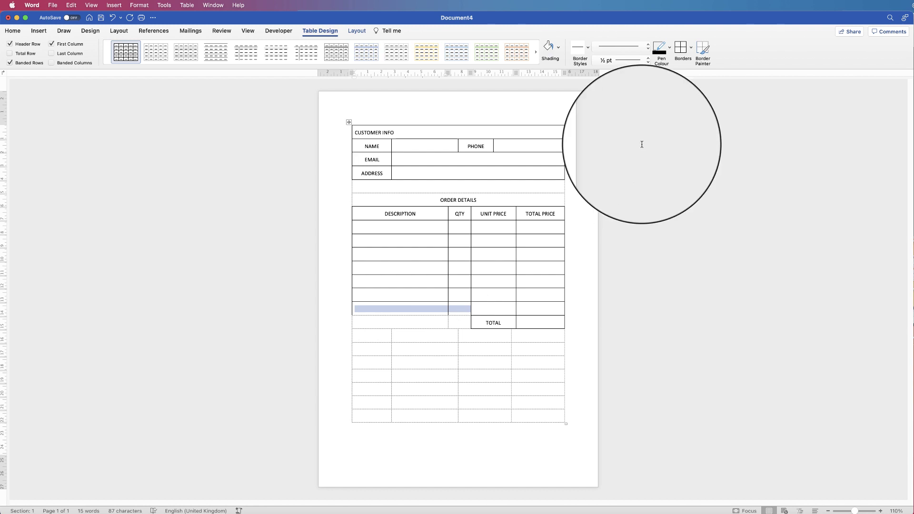
left_click(682, 49)
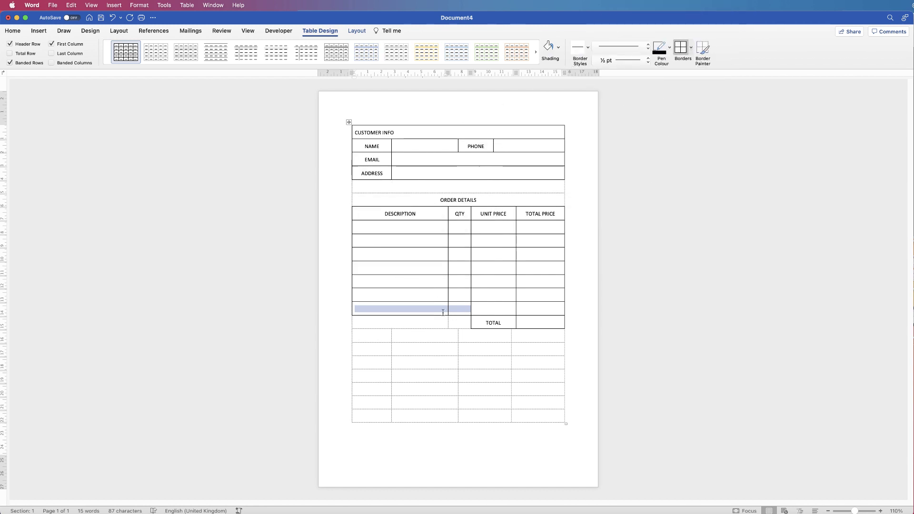
- Merge the four cells across in each of the two rows directly below the TOTAL row
left_click_drag(372, 336, 522, 339)
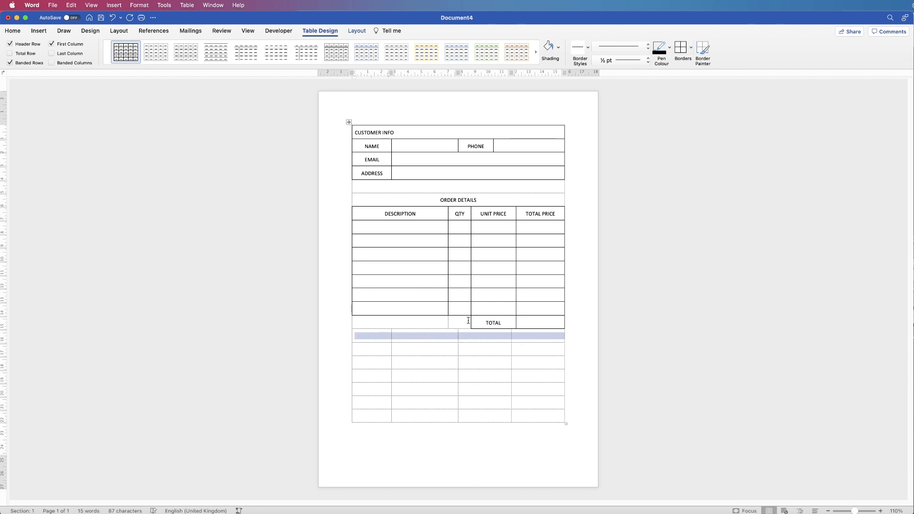
left_click(356, 30)
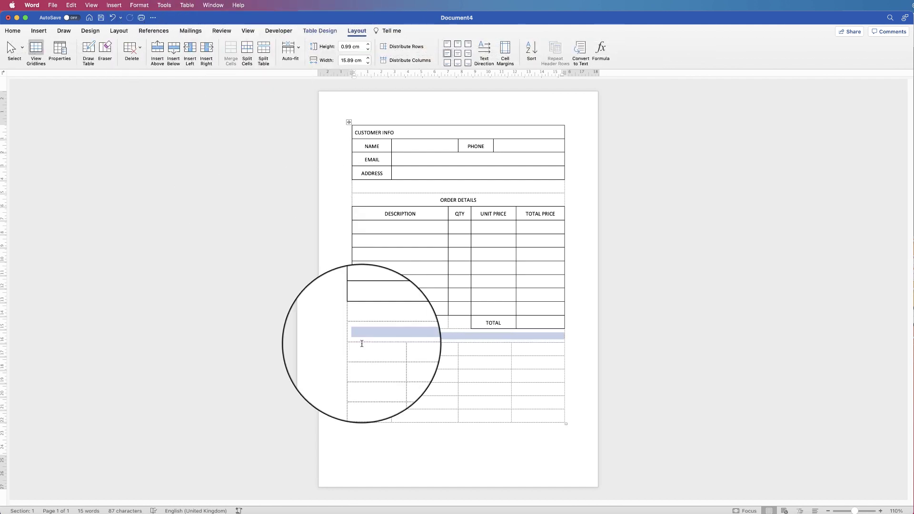
left_click_drag(369, 349, 521, 352)
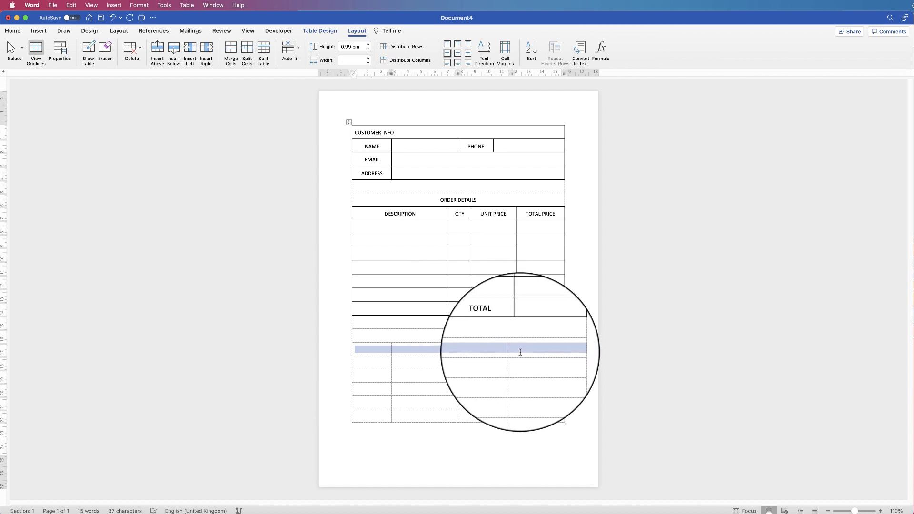
left_click(231, 47)
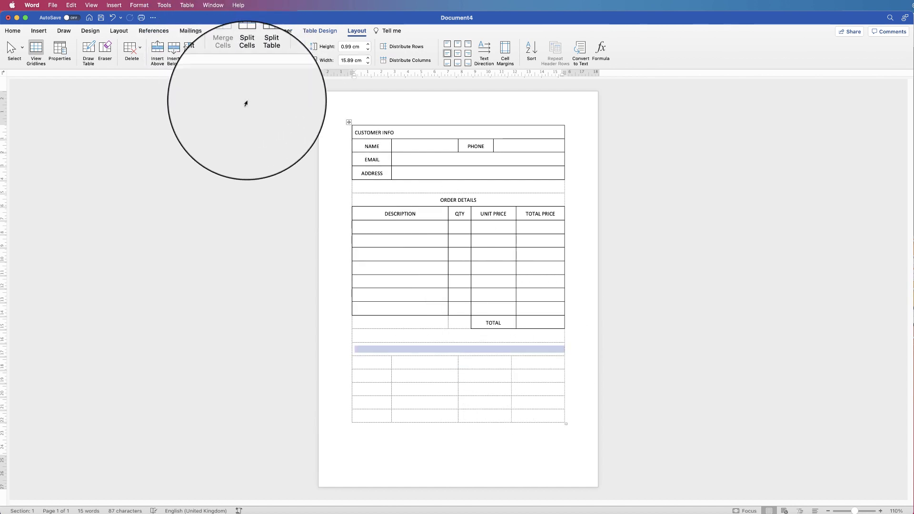
- Enter the heading DELIVERY (Please circle) in the second merged row below TOTAL
type("DELIVERY (PLEASE CIRCLE")
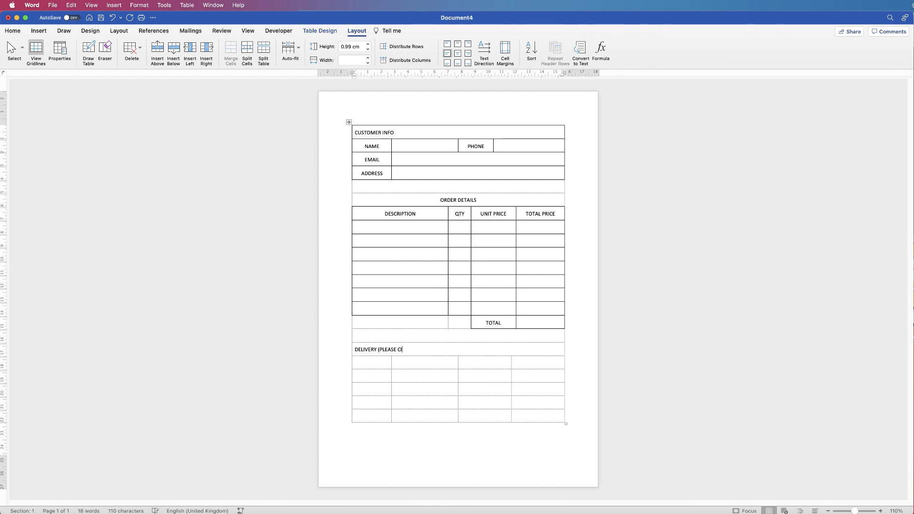
key("BackSpace")
key("BackSpace")
key("BackSpace")
key("BackSpace")
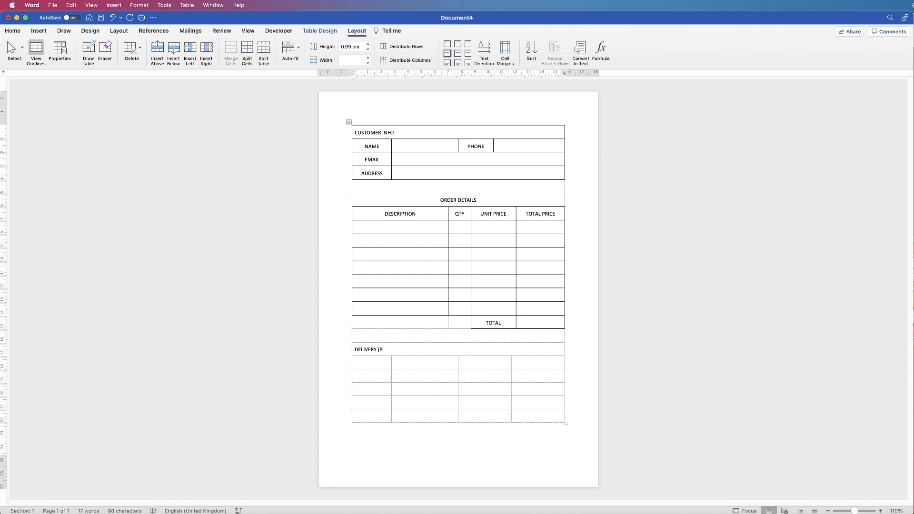
type("lease circle)")
- Make the word DELIVERY in the heading bold and increase its font size to 14
left_click_drag(377, 350, 353, 350)
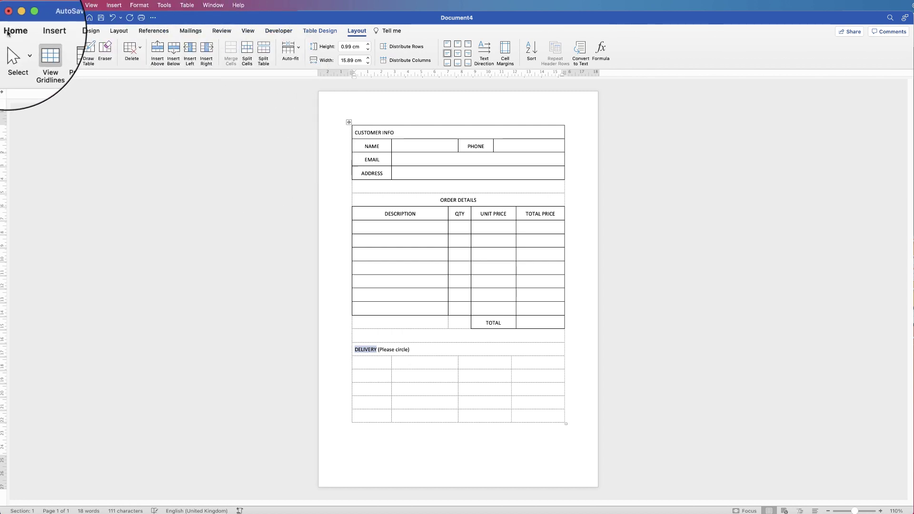
left_click(7, 32)
left_click(49, 61)
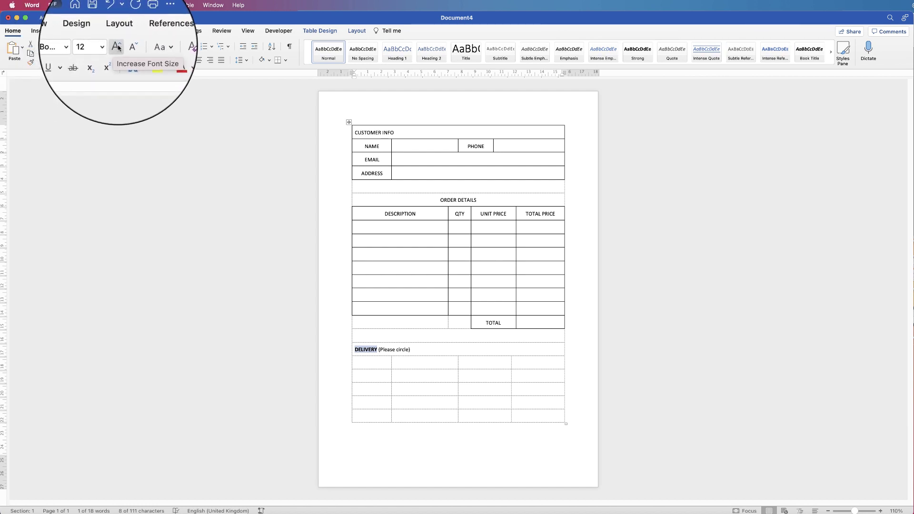
left_click(116, 48)
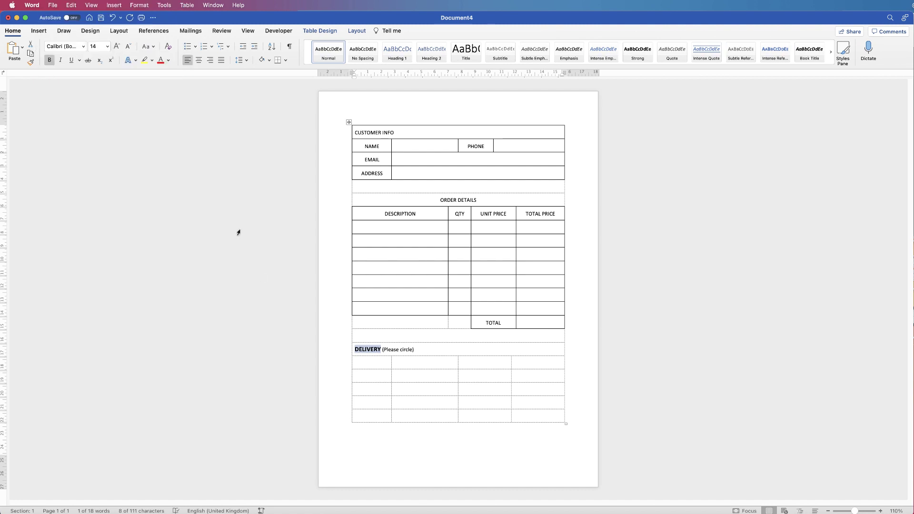
- Enter the options SHIPPING, LOCAL PICK UP and LOCAL DROP OFF in the first three cells of the row below DELIVERY
left_click(377, 363)
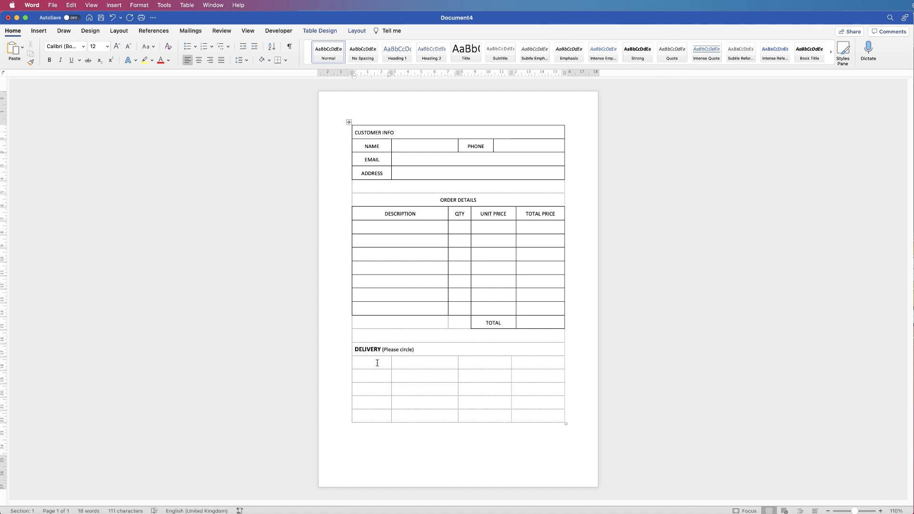
type("SHIPPING")
key("Tab")
type("LOC")
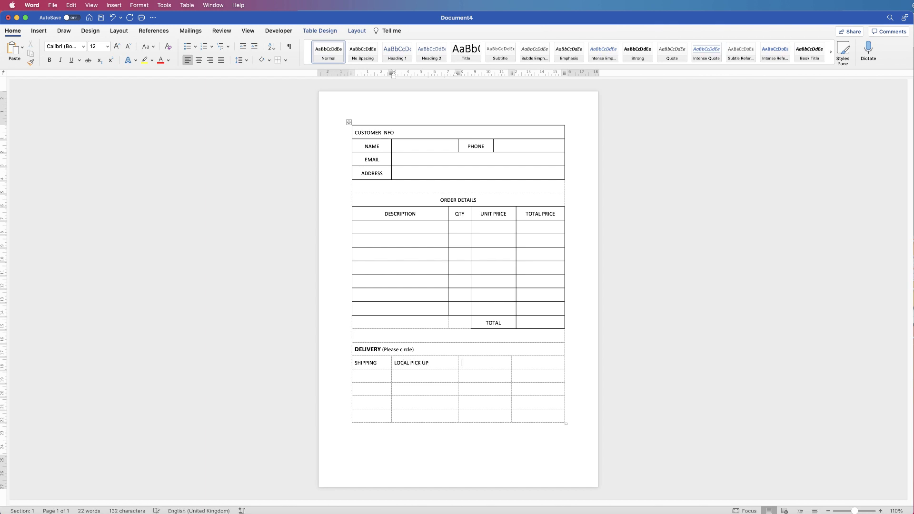
type("LOCAL D")
- Merge the LOCAL DROP OFF cell with the empty cell beside it and distribute the three delivery option cells evenly
left_click_drag(514, 363, 510, 363)
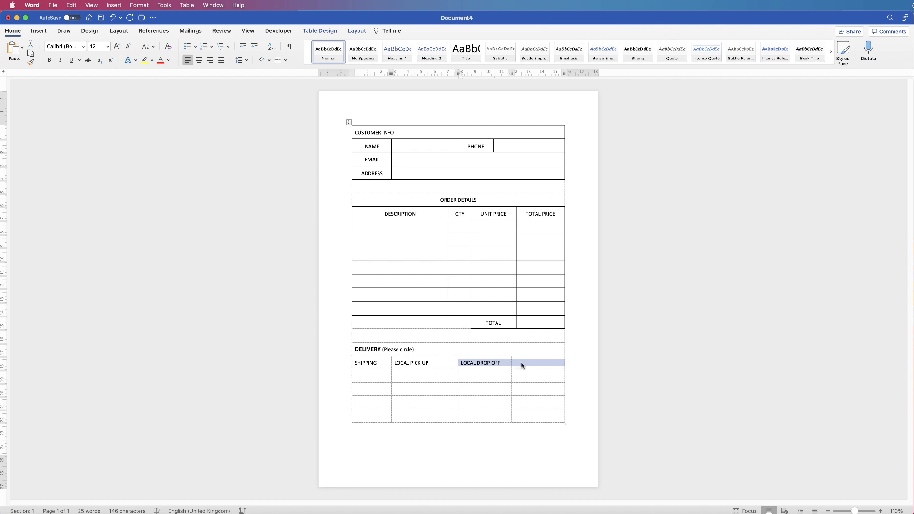
left_click(357, 30)
left_click(231, 52)
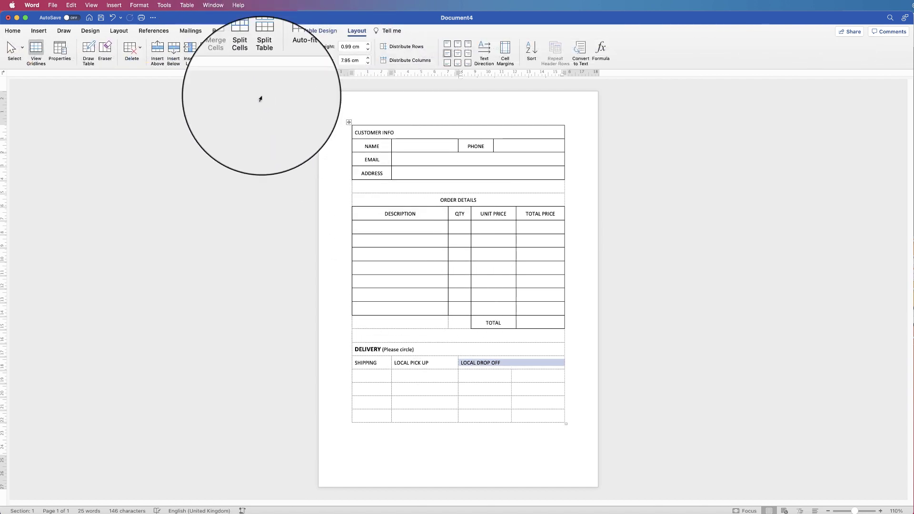
left_click_drag(383, 363, 479, 367)
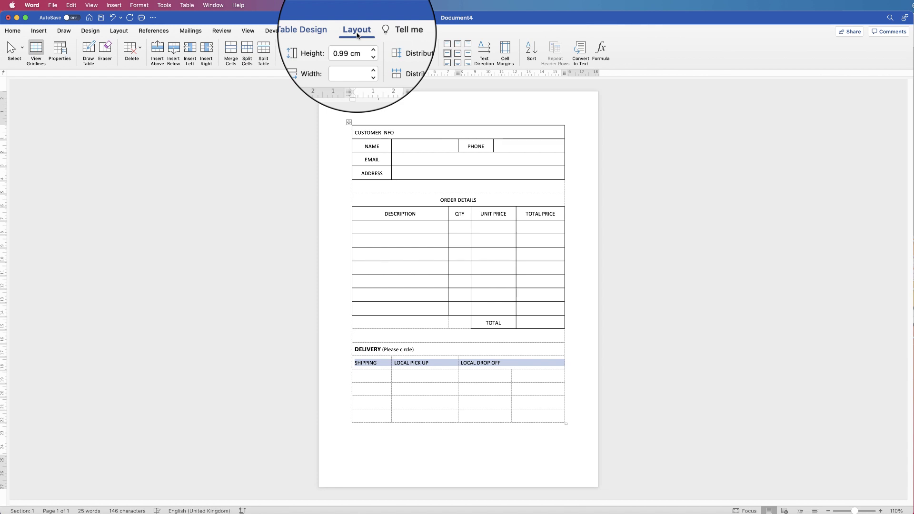
left_click(395, 61)
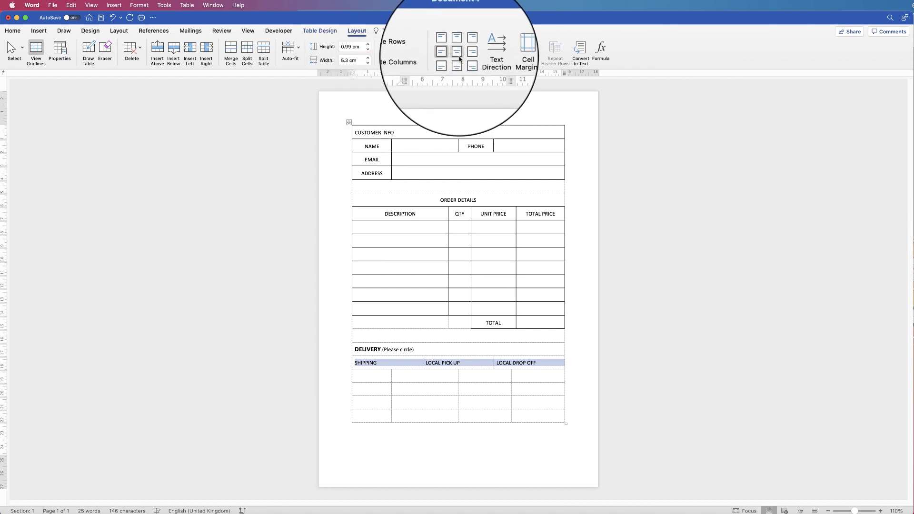
- Centre the three delivery options in their cells and apply all borders to that row
left_click(458, 56)
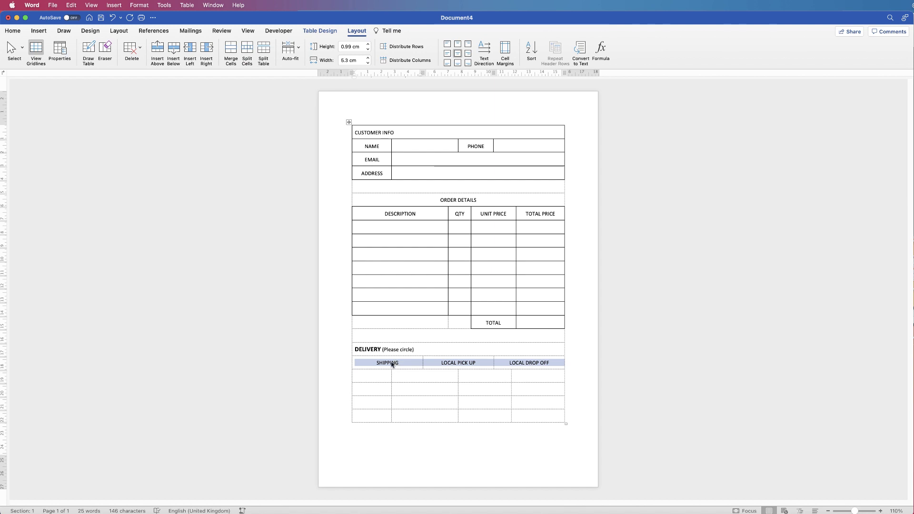
left_click(320, 30)
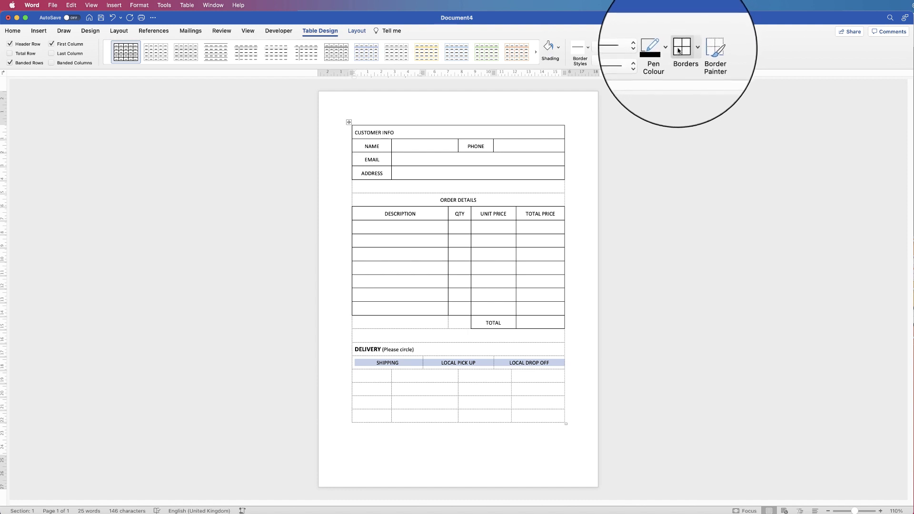
left_click(680, 48)
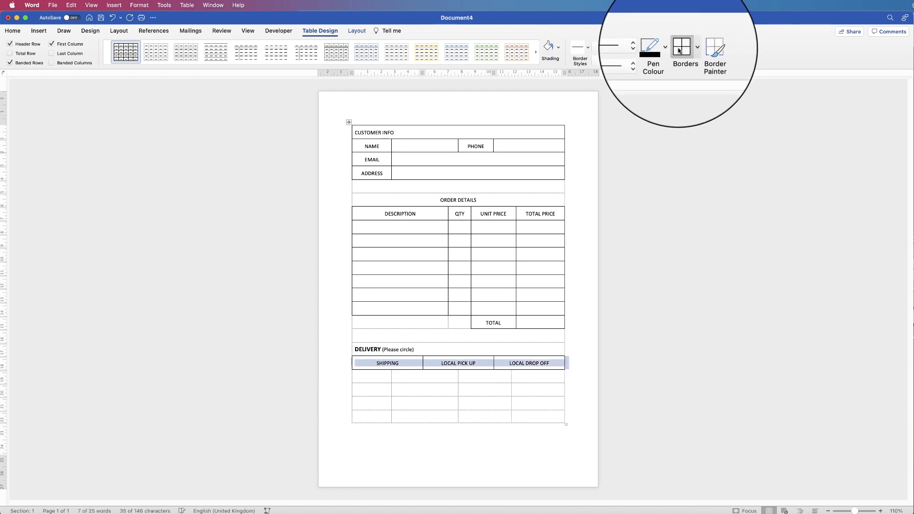
- Merge the four empty cells of the row directly below the delivery options into one cell
left_click(383, 376)
left_click_drag(383, 377, 515, 378)
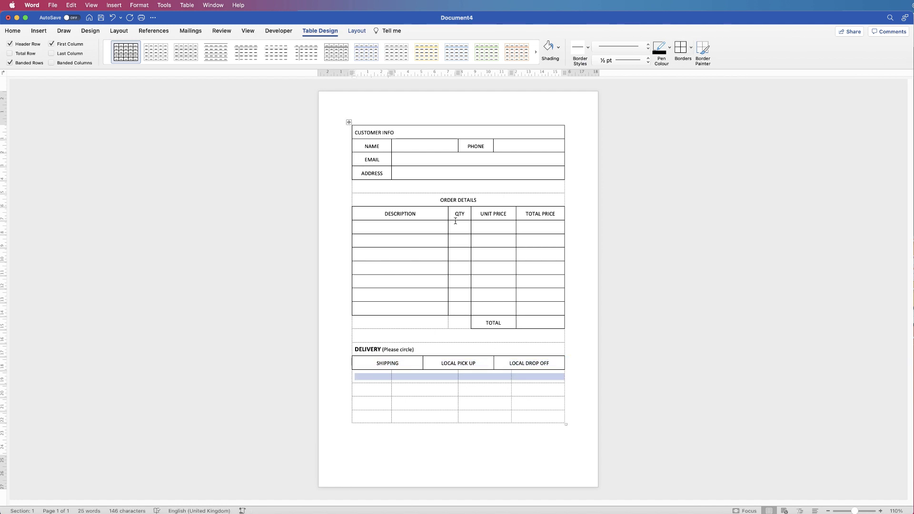
left_click(357, 29)
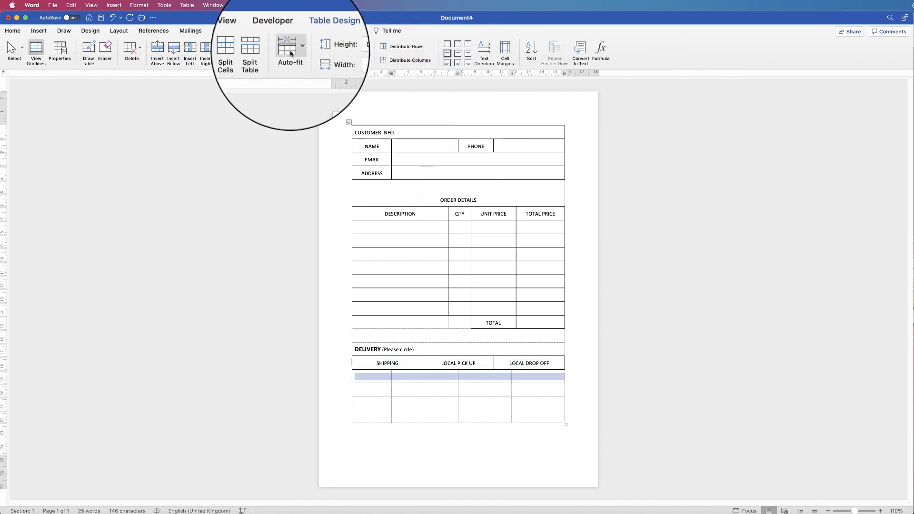
left_click(231, 48)
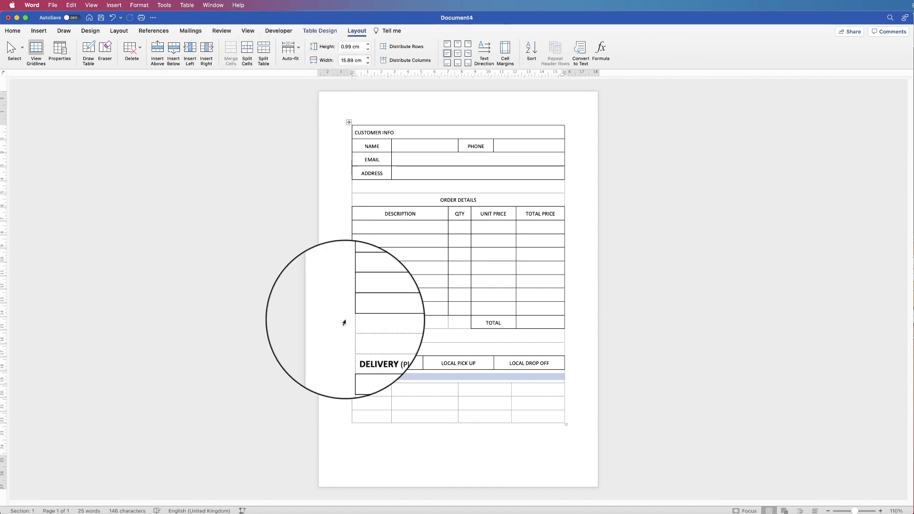
- Enter the heading PAYMENT (Please circle) in the merged row below the delivery options
left_click(359, 376)
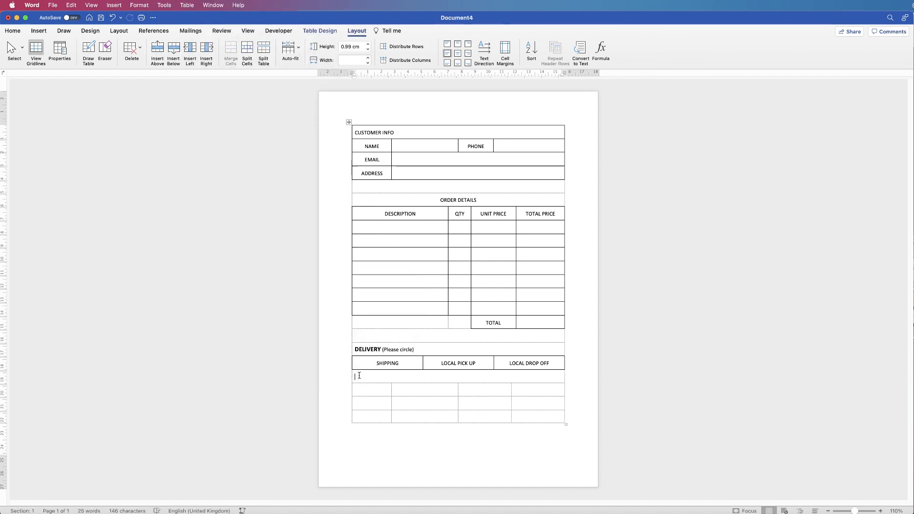
type("PAYMNE")
key("BackSpace")
type("(Please circle")
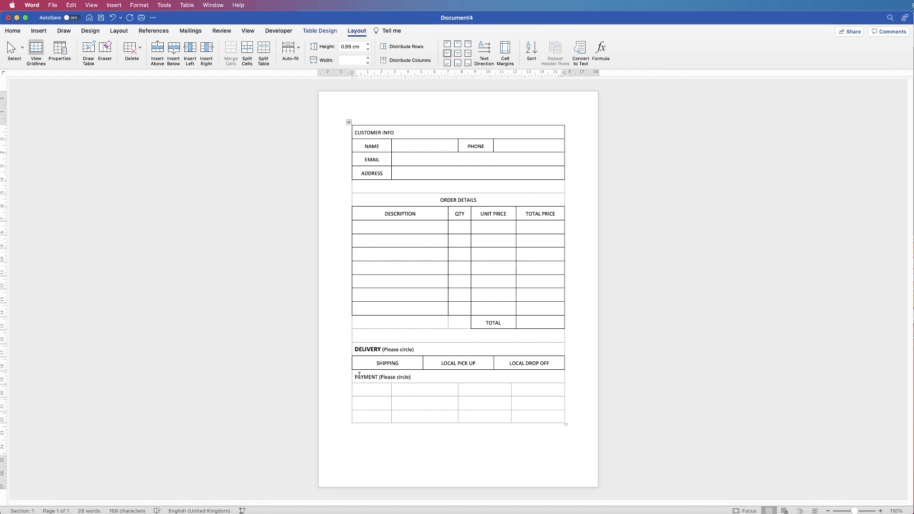
- Make the word PAYMENT in the heading bold and increase its font size to 14
left_click_drag(377, 377, 353, 377)
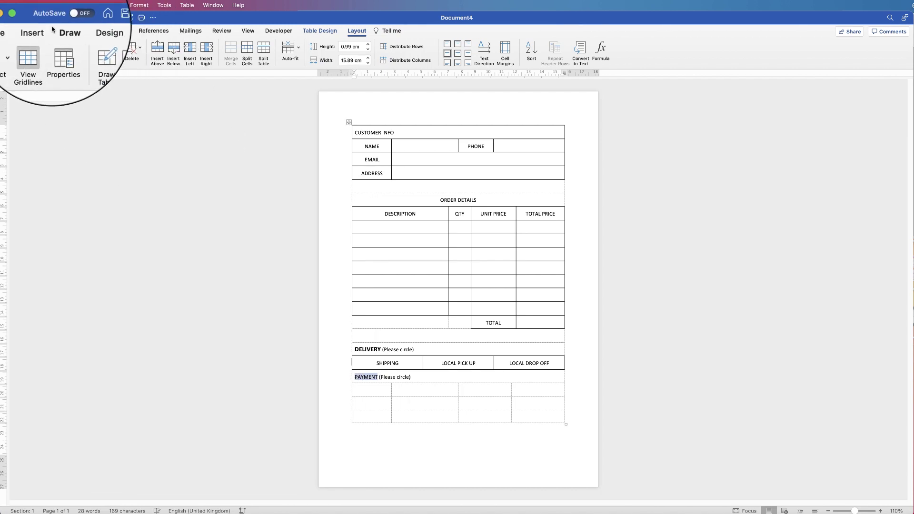
left_click(21, 28)
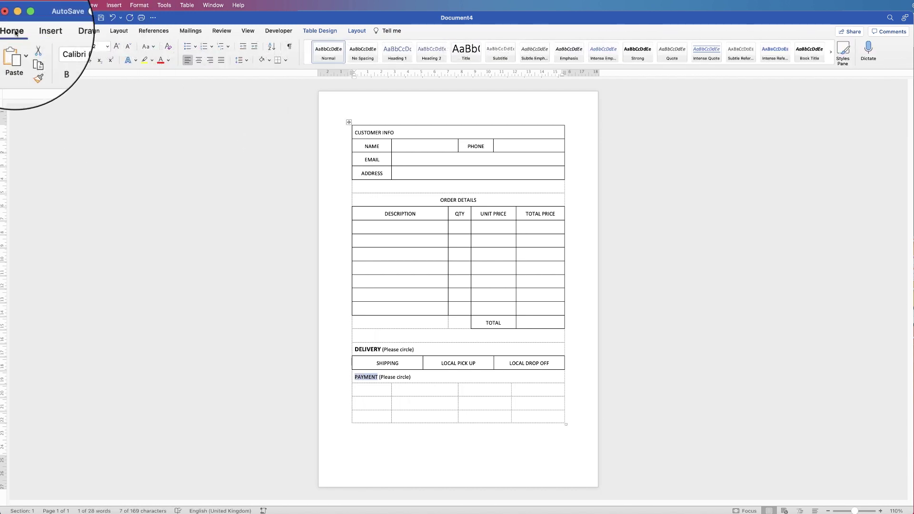
left_click(49, 61)
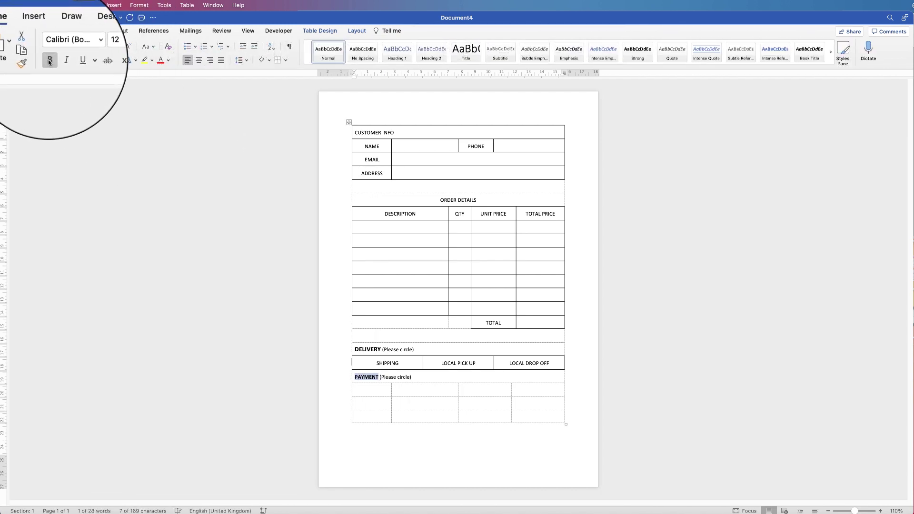
left_click(117, 46)
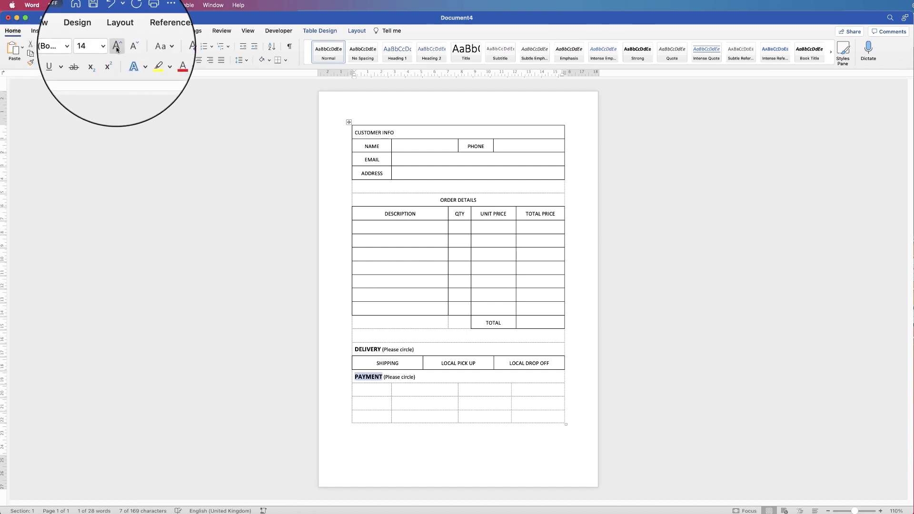
- Enter the options CASH, CHEQUE, CARD and PAYPAL in the four cells of the row below PAYMENT
left_click(384, 393)
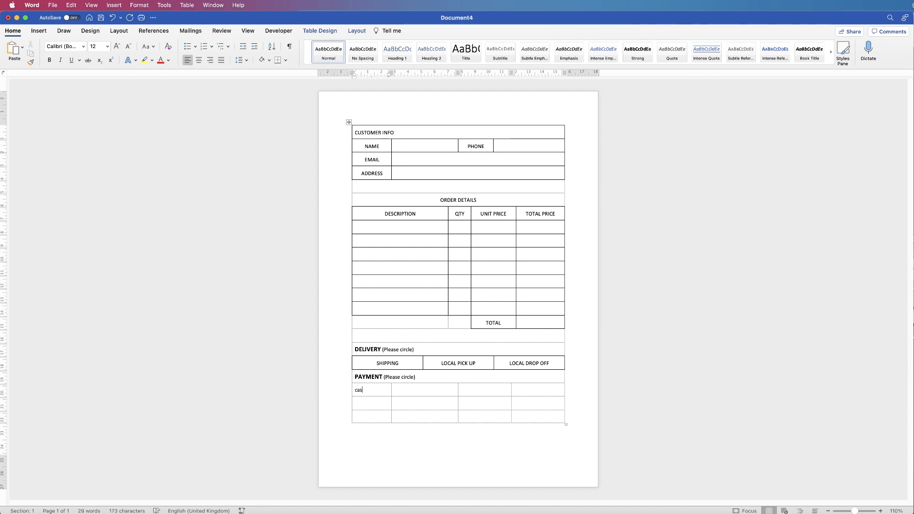
type("CASH")
type("YPAL")
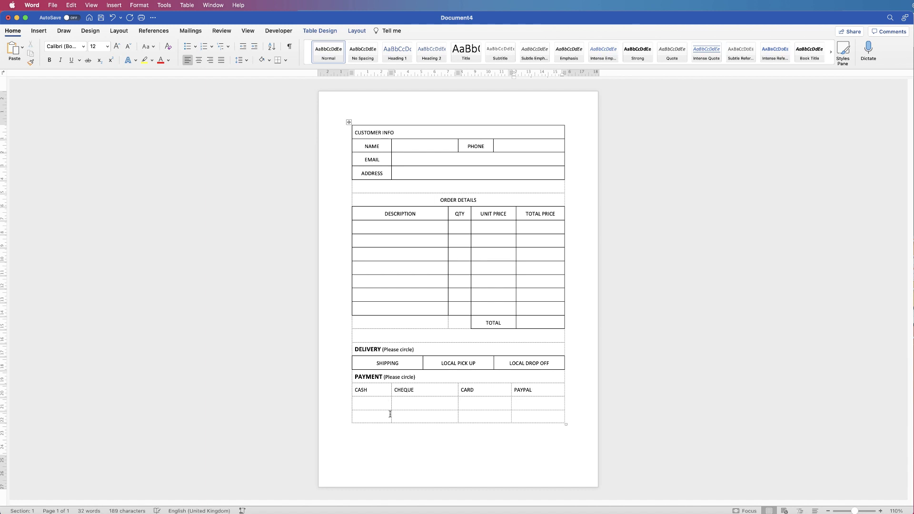
- Distribute the four payment option cells evenly across the row
left_click_drag(533, 392, 384, 393)
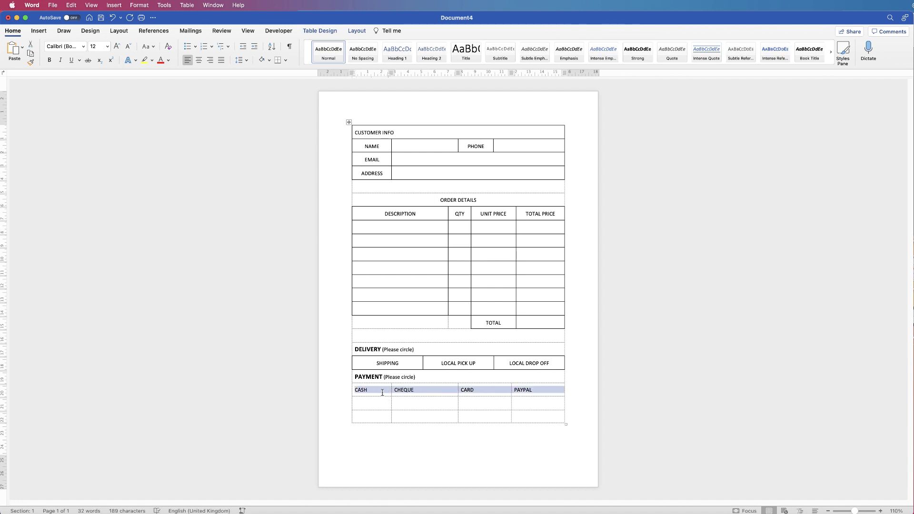
left_click(318, 32)
left_click(356, 32)
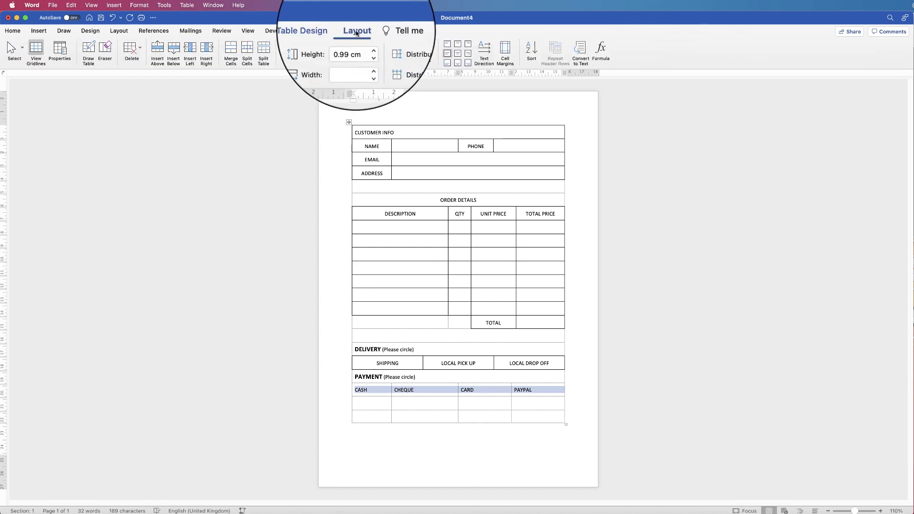
left_click(403, 61)
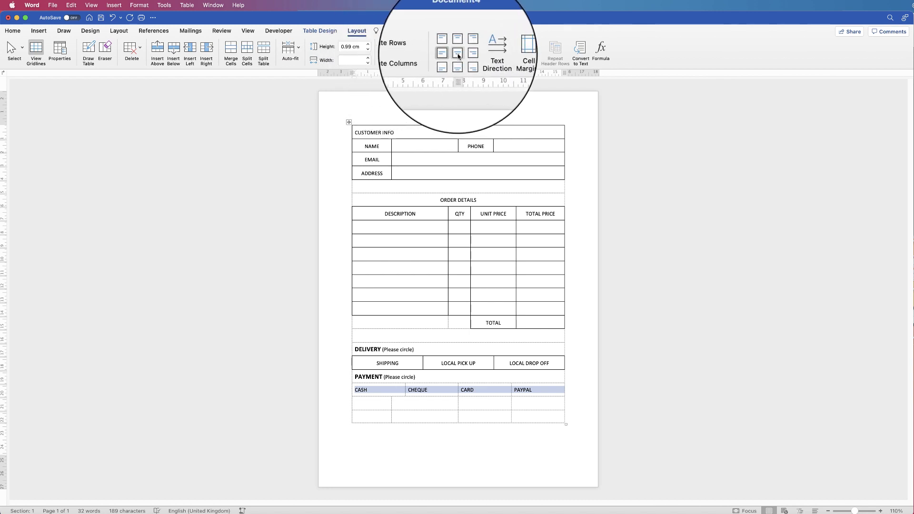
- Centre the four payment options in their cells and apply all borders to that row
left_click(458, 55)
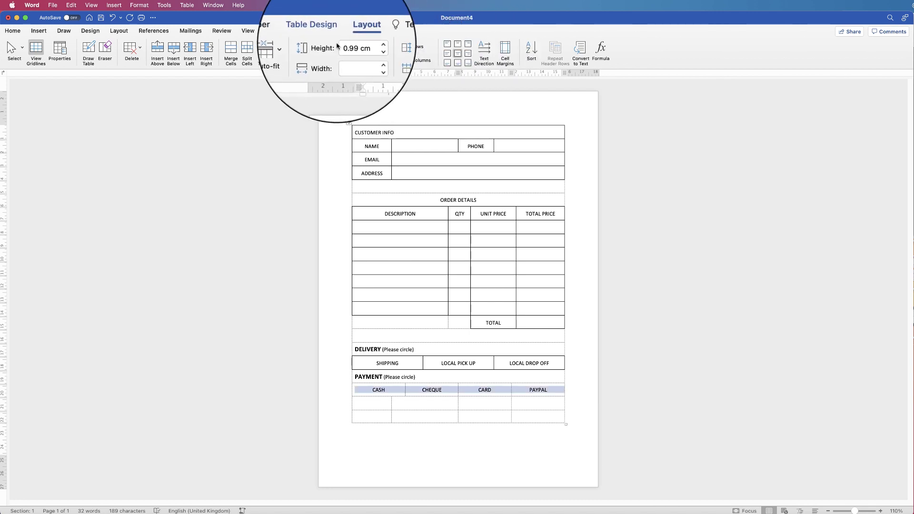
left_click(320, 33)
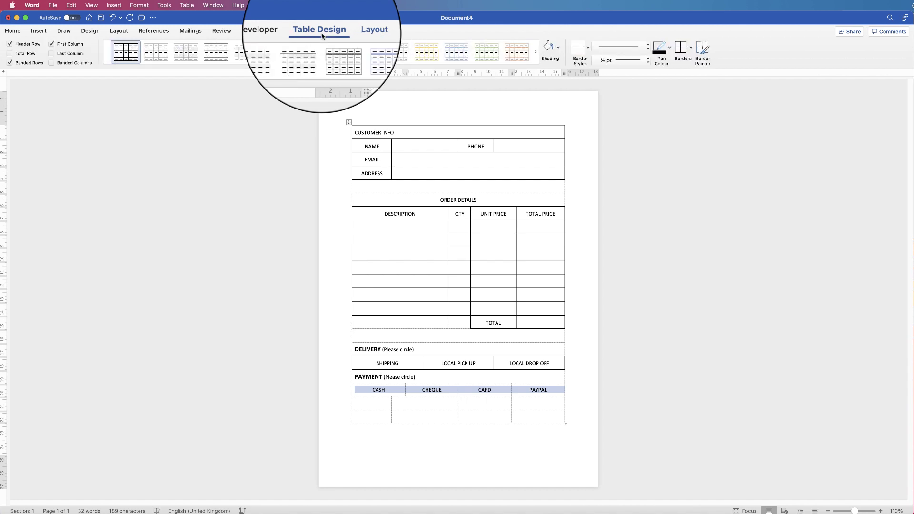
left_click(681, 48)
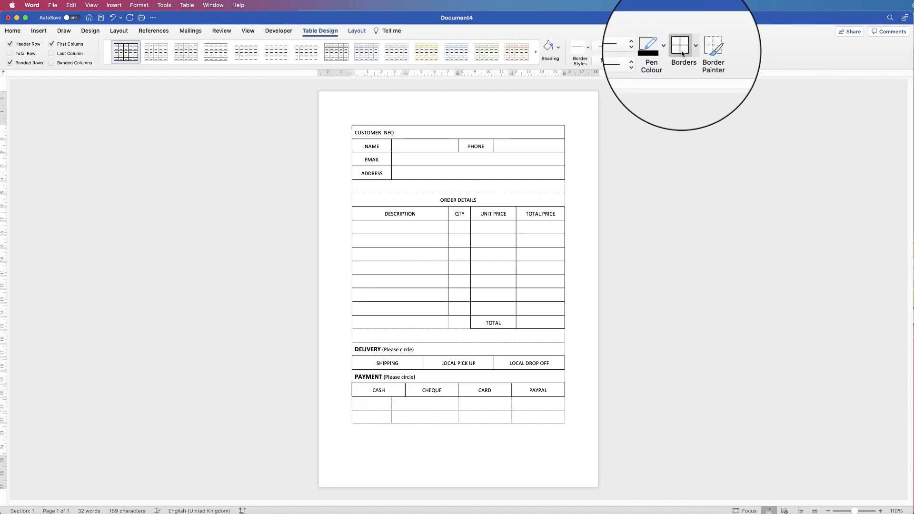
- Merge the four empty cells of the row below the payment options into one spacer cell
left_click_drag(380, 404, 527, 408)
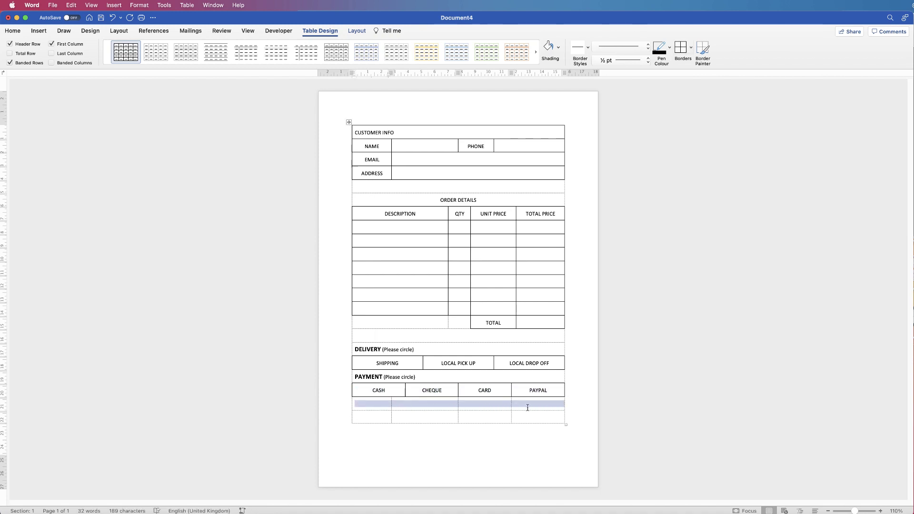
left_click(356, 31)
left_click(232, 51)
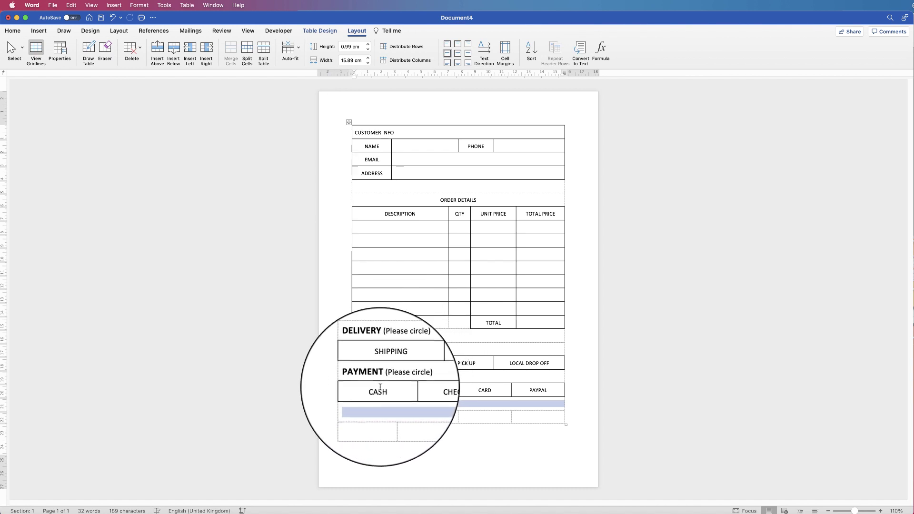
- Enter DATE ORDERED in the first cell and DATE ORDER NEEDED in the third cell of the last row
left_click(380, 416)
type("DATE ORDERED")
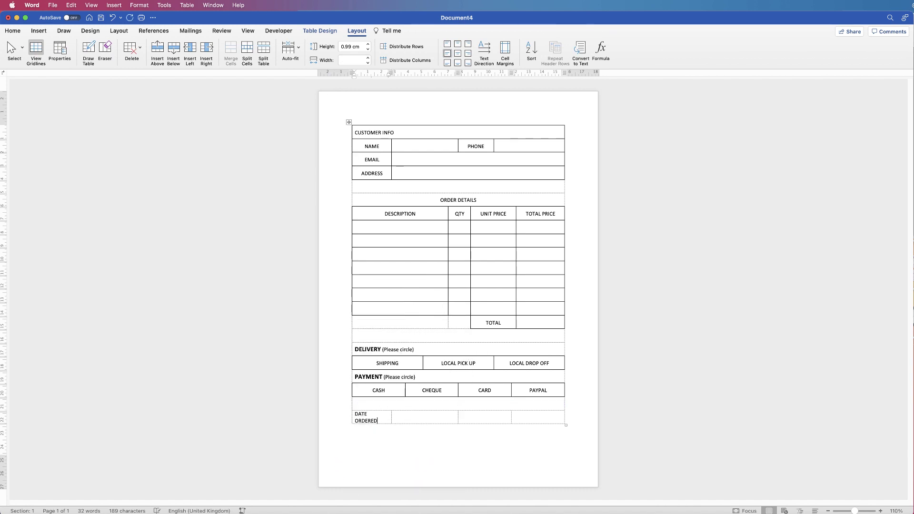
type("DATE ORDER NEEDED")
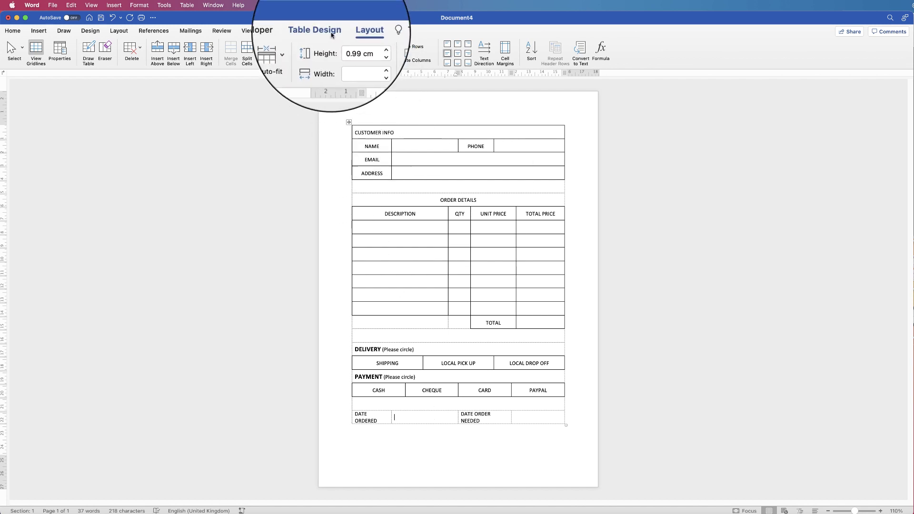
- Split the cell beside DATE ORDERED into 2 columns and 1 row, adjusting widths for a narrow gap cell and a one-line DATE ORDER NEEDED
left_click(247, 51)
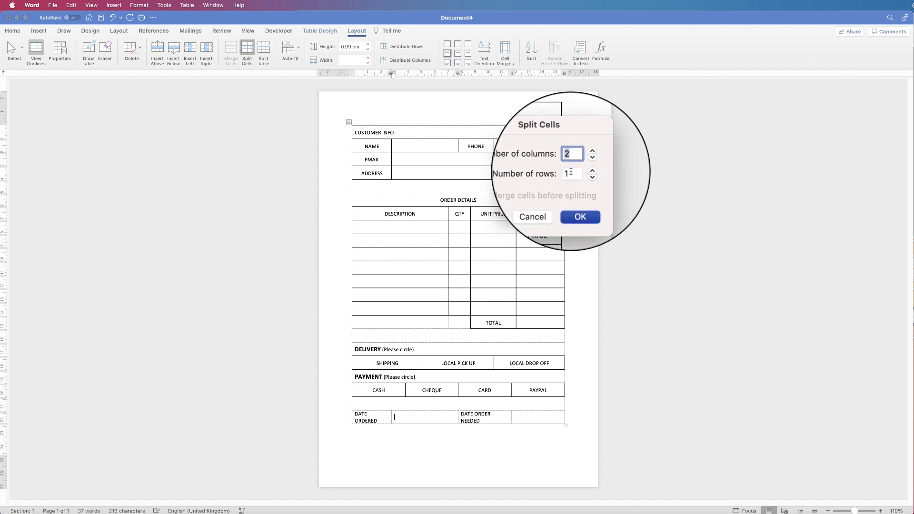
left_click(576, 197)
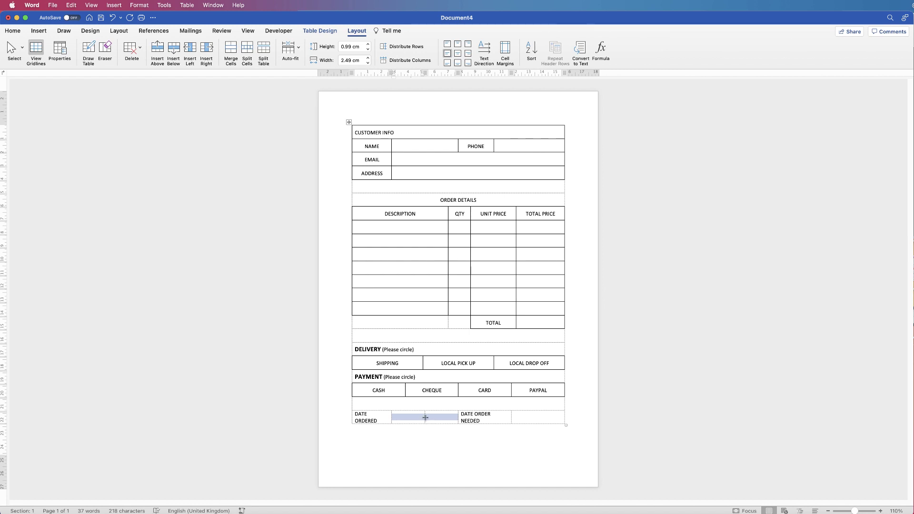
left_click_drag(424, 417, 452, 417)
left_click_drag(511, 418, 512, 418)
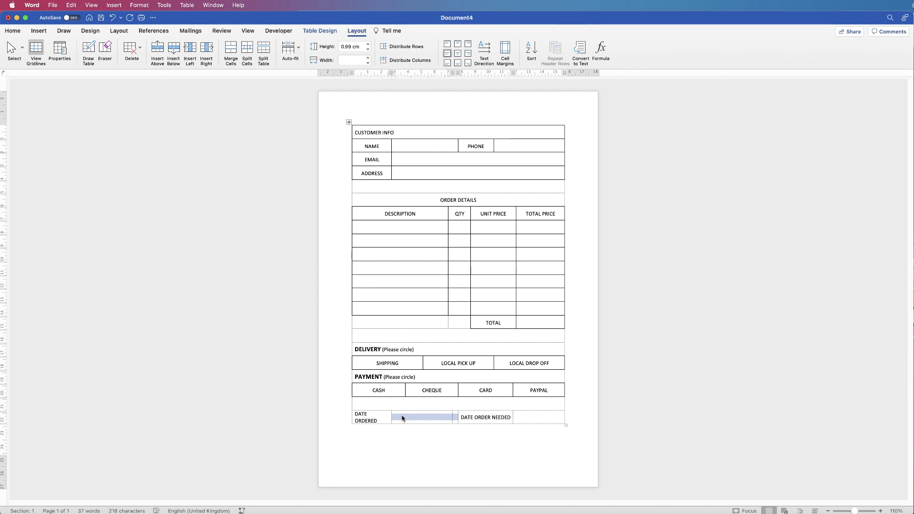
- Apply all borders to the DATE ORDERED and DATE ORDER NEEDED cells with their blank fields, leaving the narrow gap cell between them out
left_click(375, 418)
left_click_drag(384, 418, 401, 419)
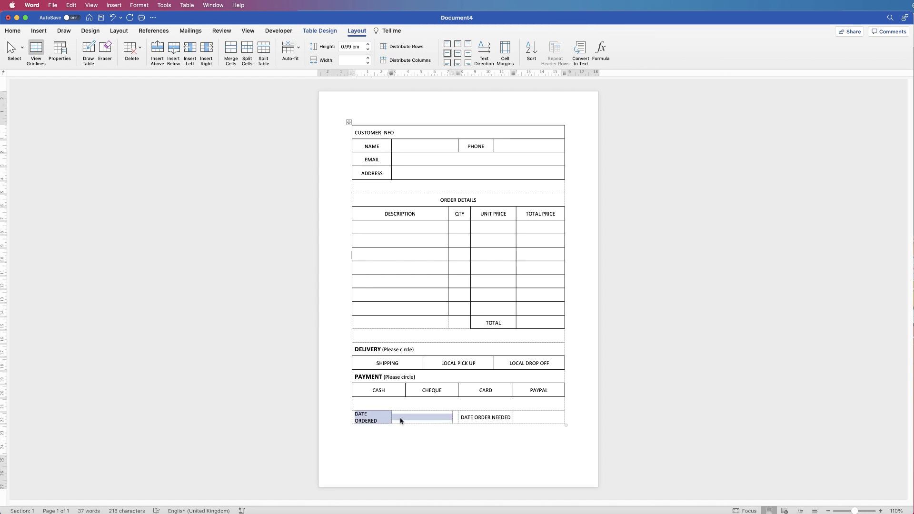
left_click(320, 30)
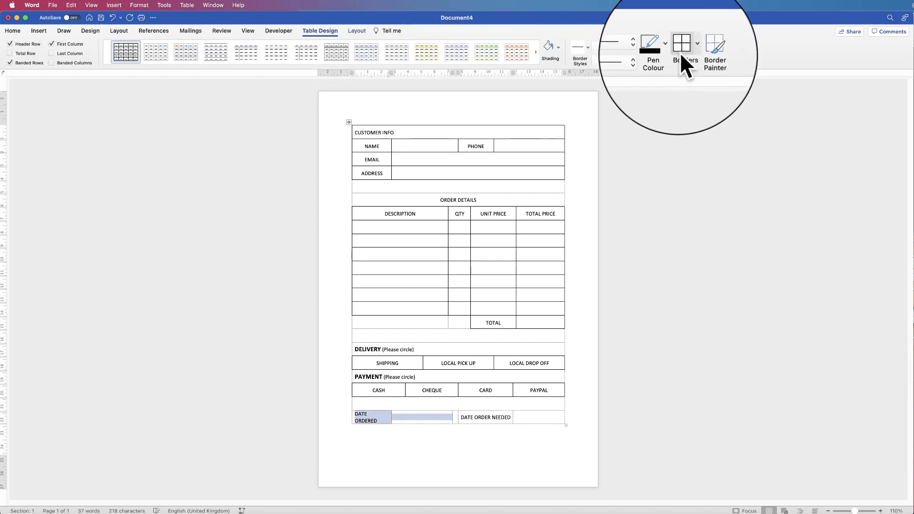
left_click(681, 51)
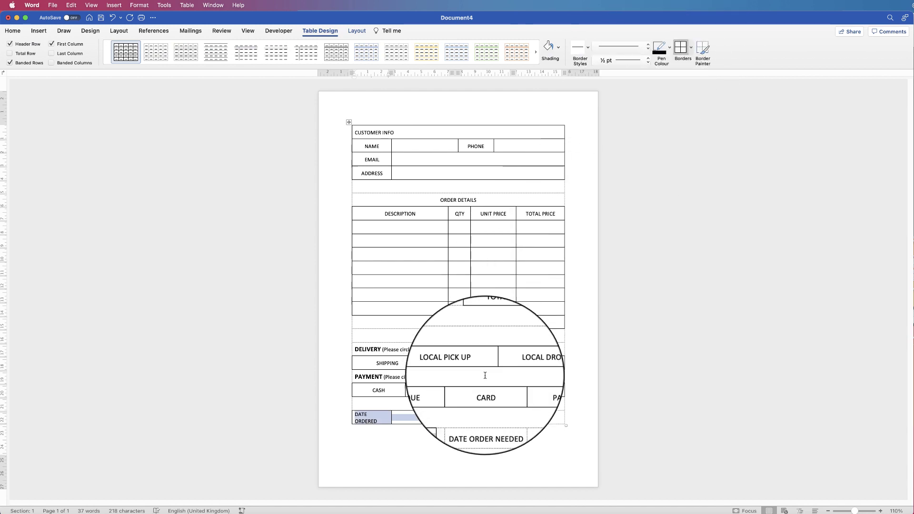
left_click_drag(488, 414, 520, 420)
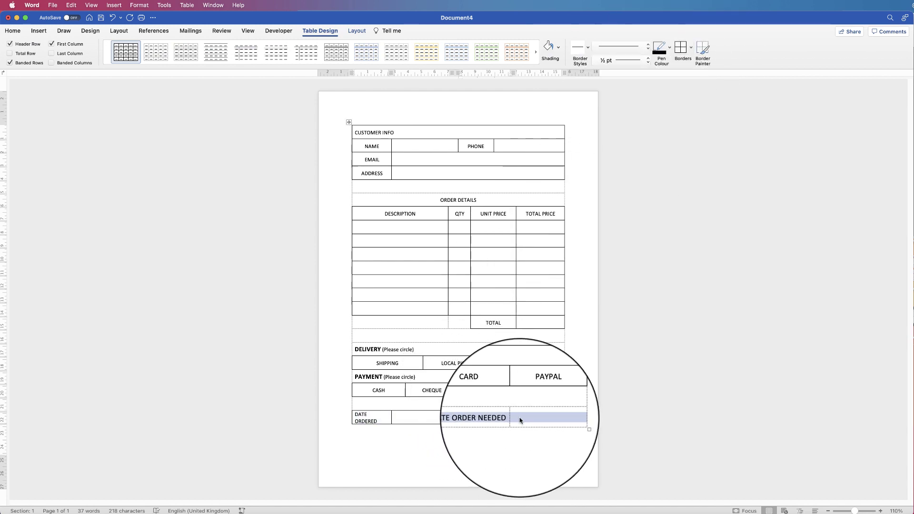
left_click(680, 50)
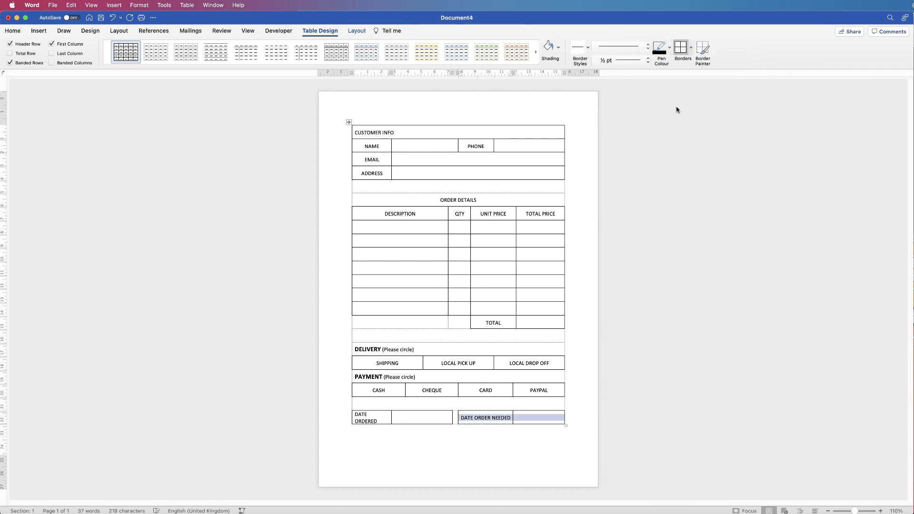
- Turn off the display of table gridlines
left_click(691, 47)
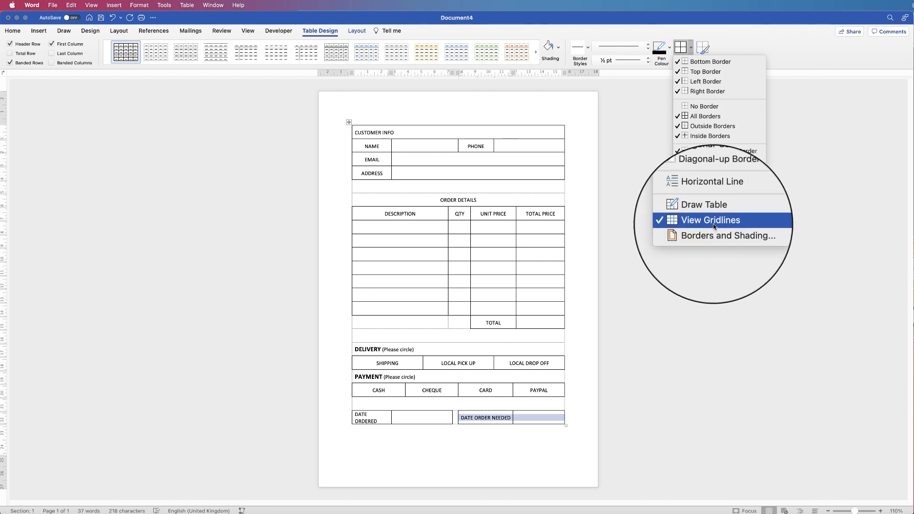
left_click(712, 224)
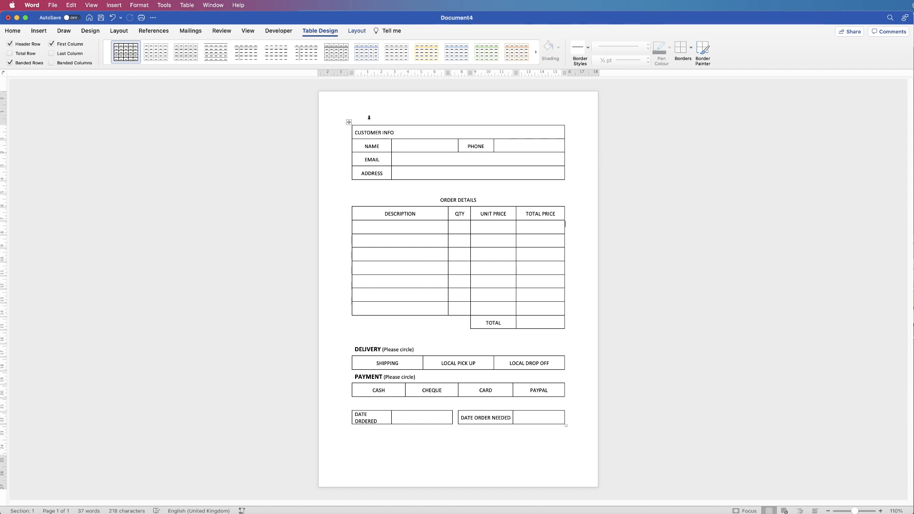
- Insert three blank lines above the table at the start of the page
left_click(359, 134)
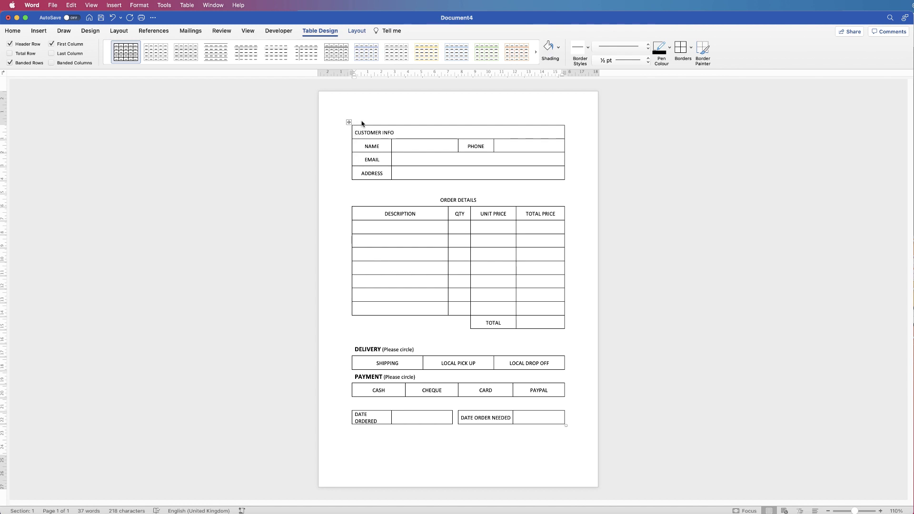
key("Return")
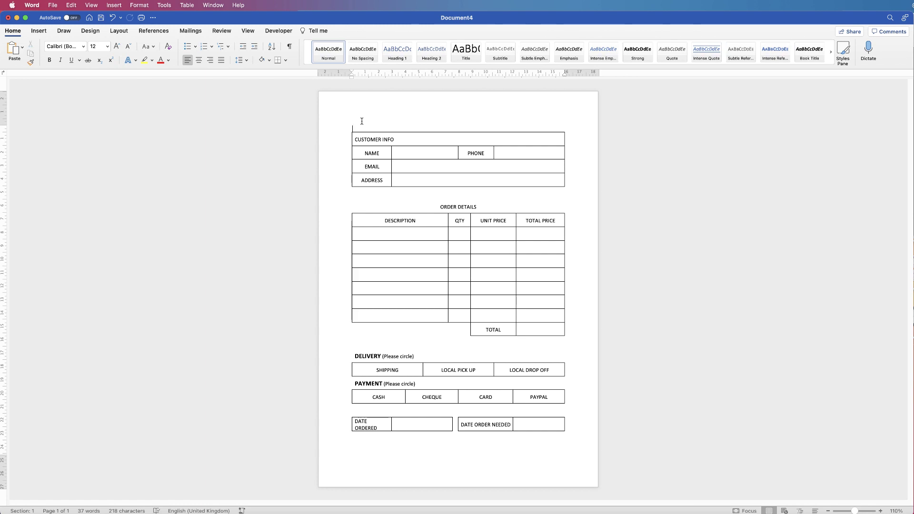
key("Return")
key("Return")
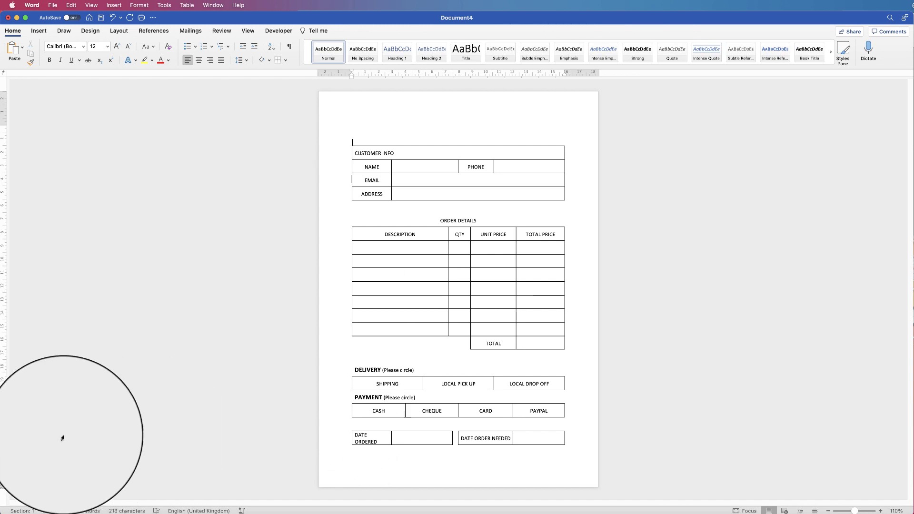
left_click(248, 30)
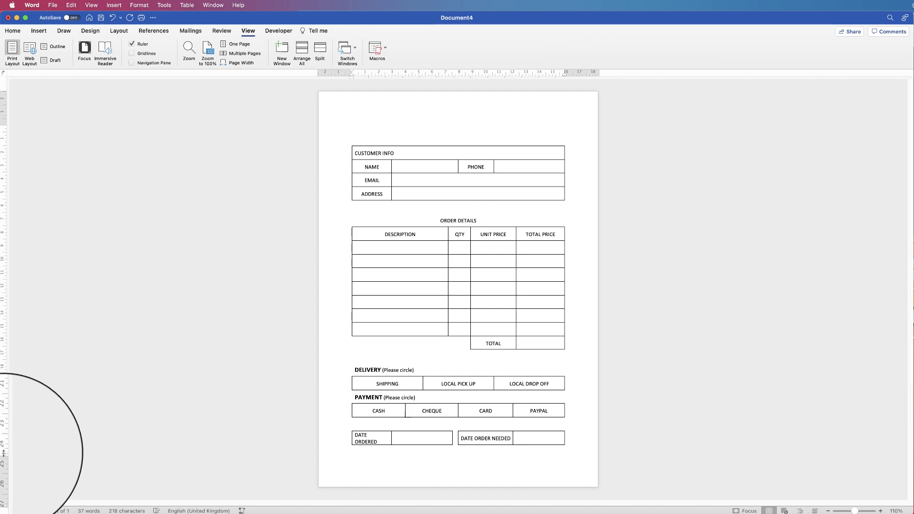
left_click_drag(4, 458, 3, 460)
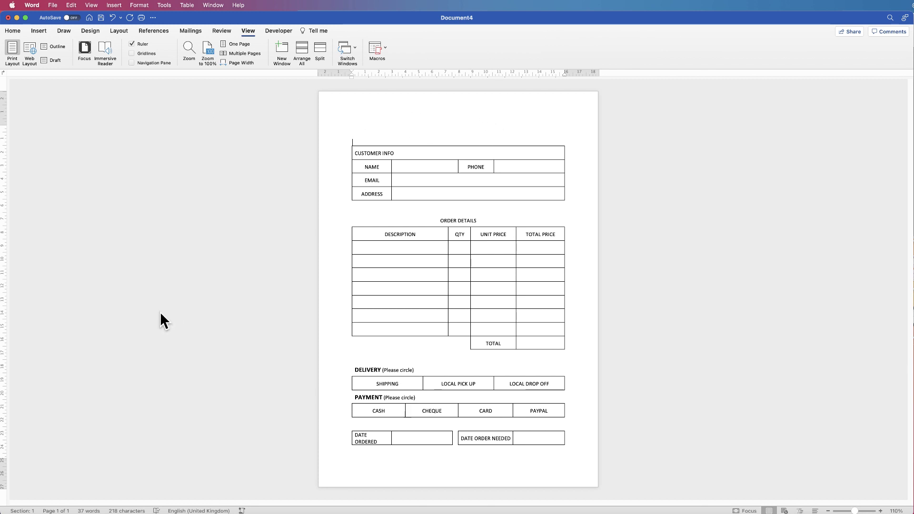
- Draw a rectangle about 20.5 cm wide and 2.2 cm high across the page above the CUSTOMER INFO table
left_click(39, 31)
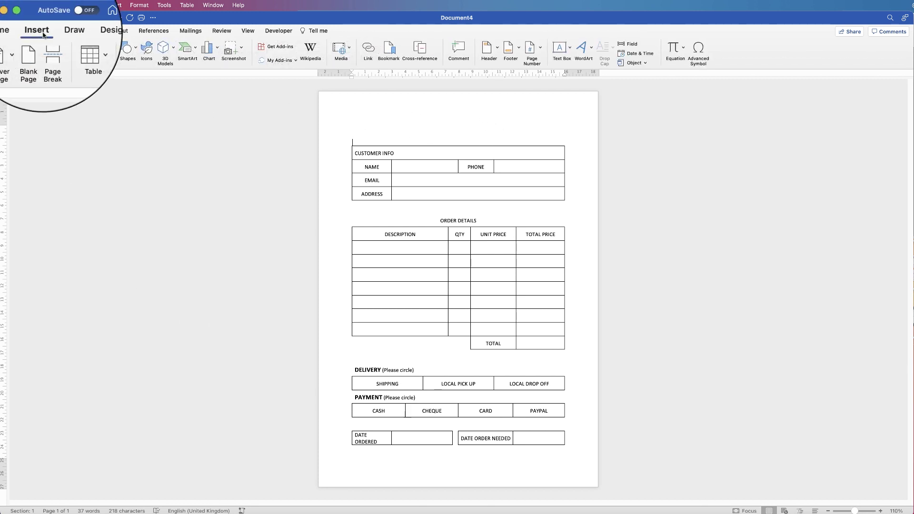
left_click(127, 49)
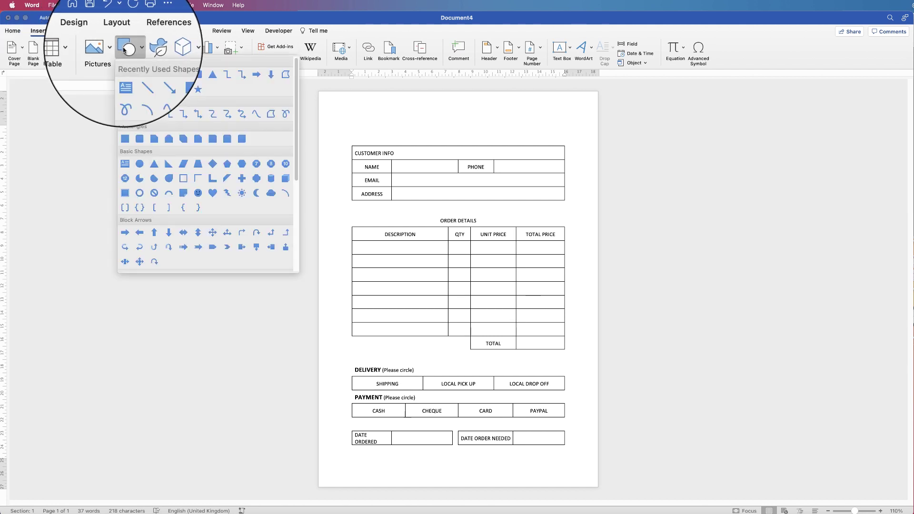
left_click(125, 138)
left_click_drag(321, 100, 595, 132)
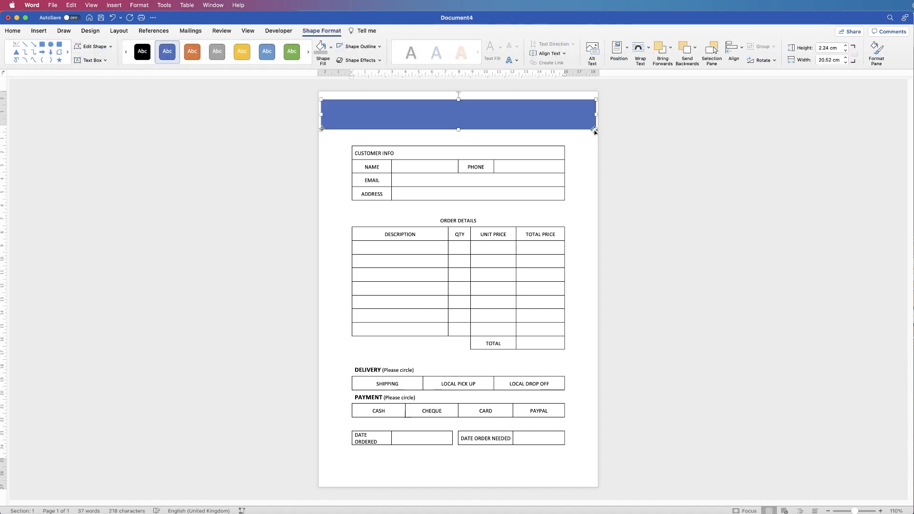
- Fill the rectangle above the table with light grey and remove its outline
left_click(330, 49)
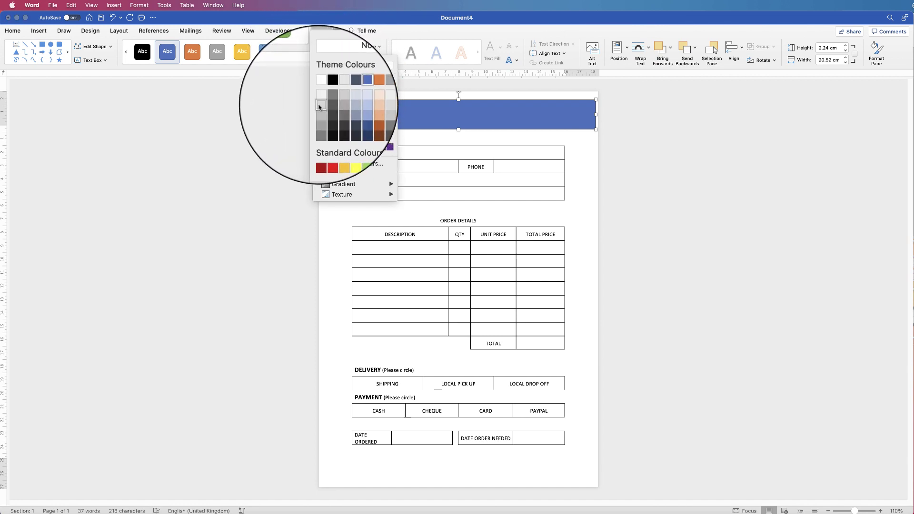
left_click(320, 106)
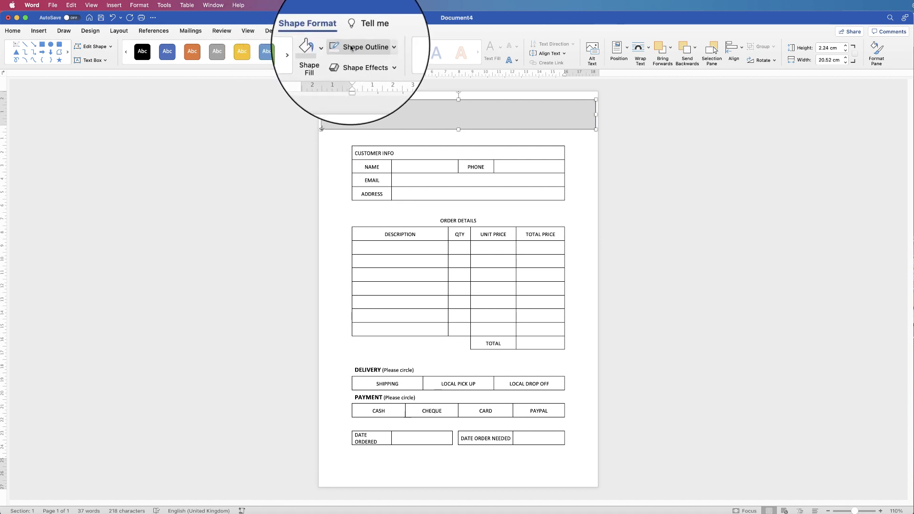
left_click(379, 48)
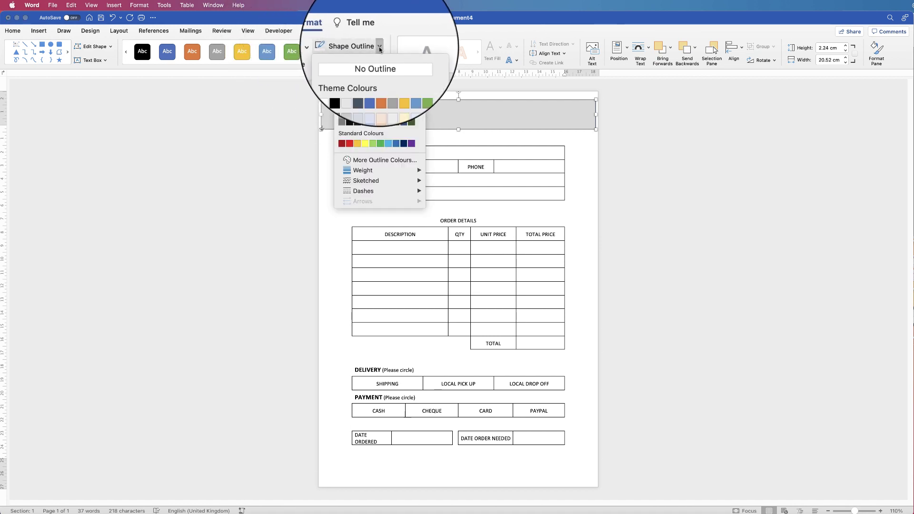
left_click(369, 60)
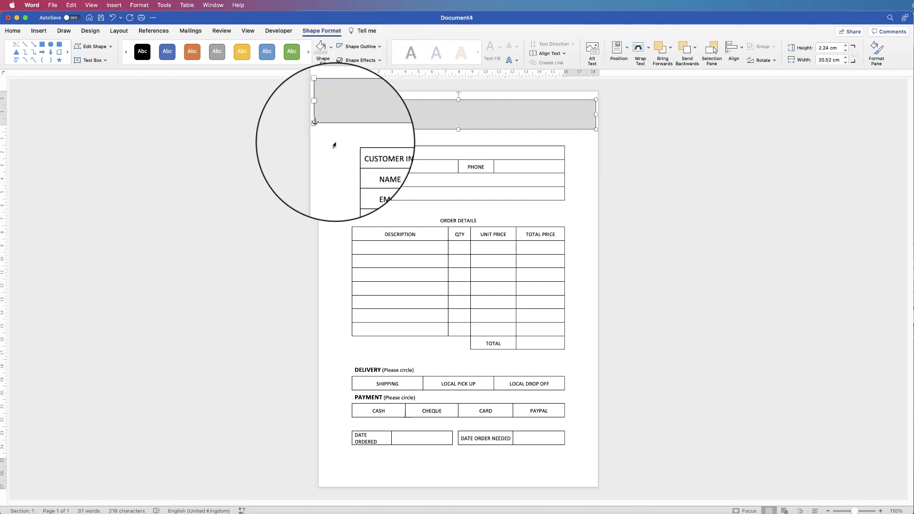
left_click(331, 148)
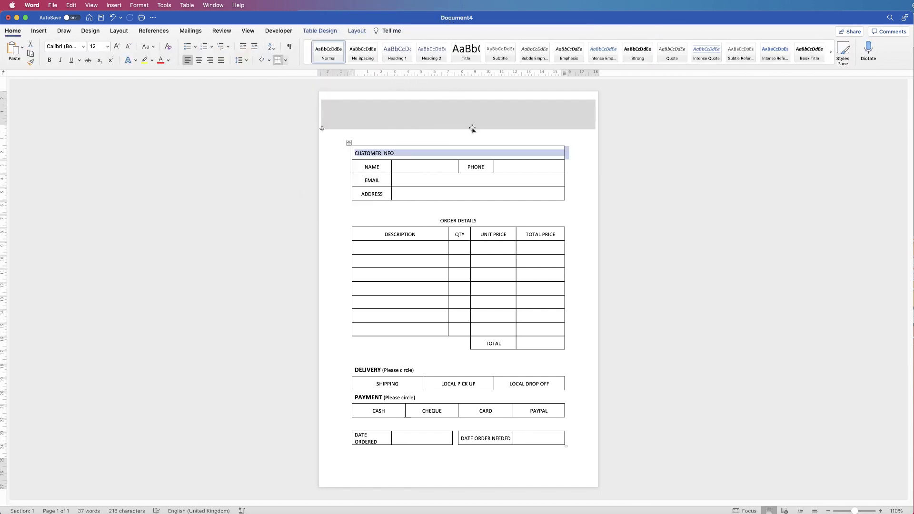
- Widen the grey banner to about 21.4 cm so it spans the full page width, and move it slightly down
left_click(485, 119)
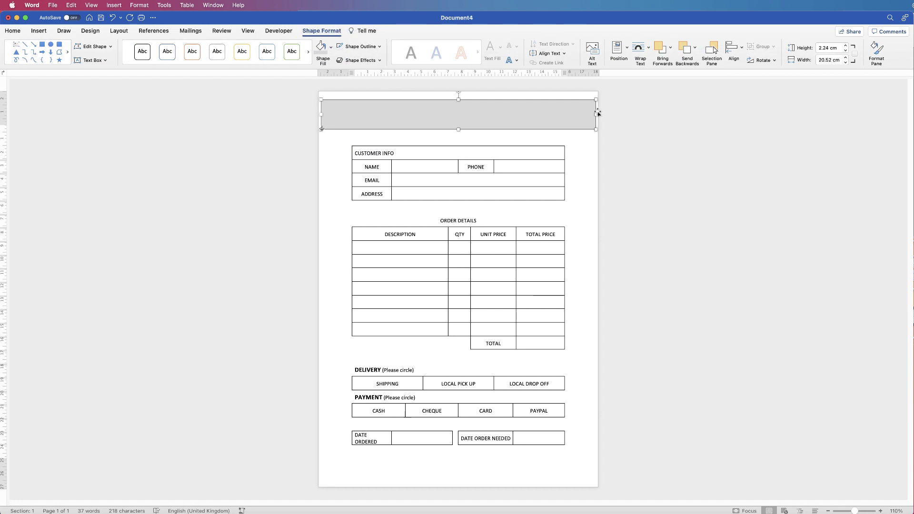
left_click_drag(596, 114, 600, 114)
left_click_drag(321, 114, 315, 114)
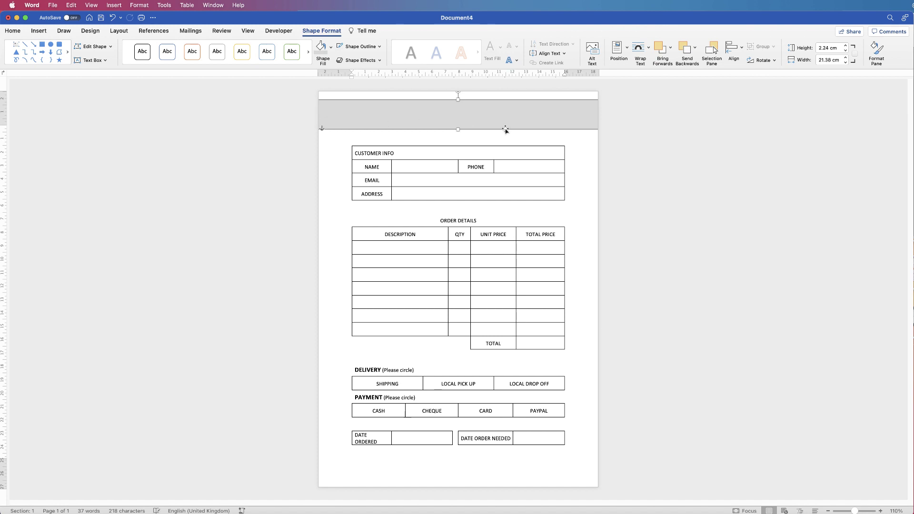
left_click_drag(504, 131, 503, 132)
left_click(662, 133)
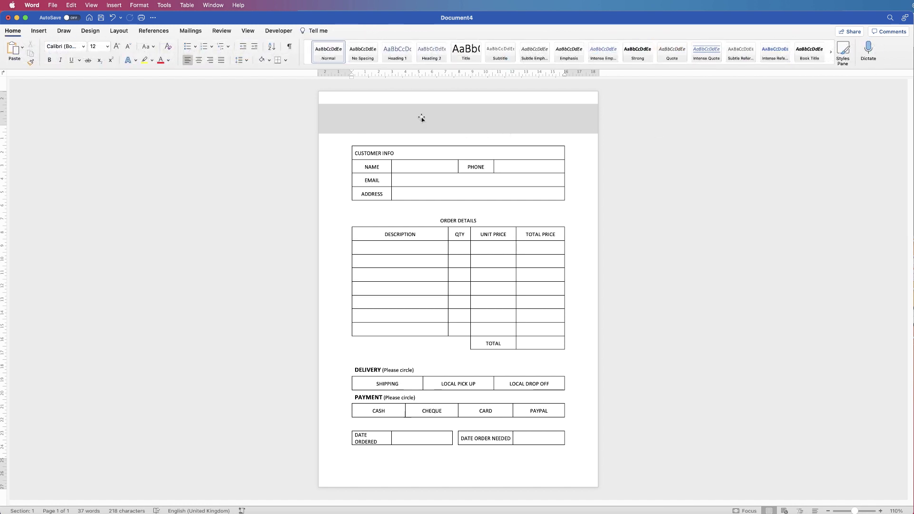
- Insert plain black WordArt, move it onto the grey banner and widen its frame to about 20.1 cm
left_click(39, 31)
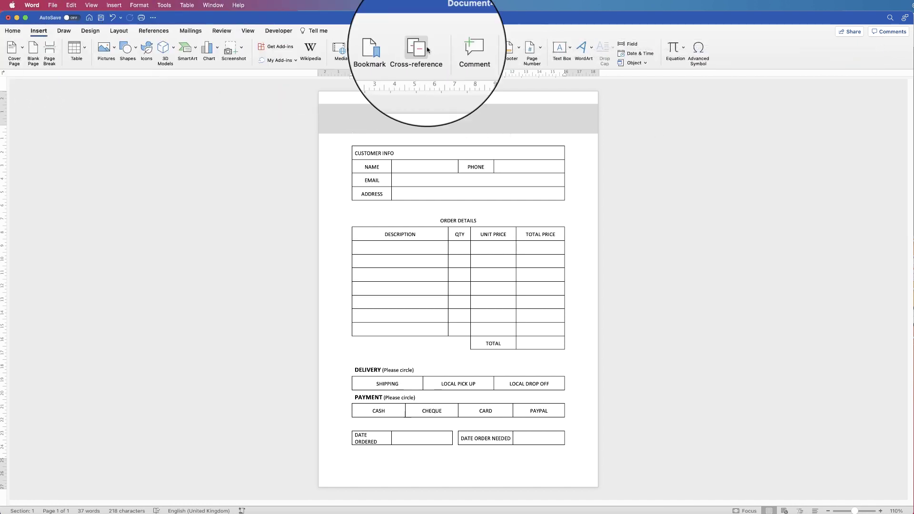
left_click(574, 47)
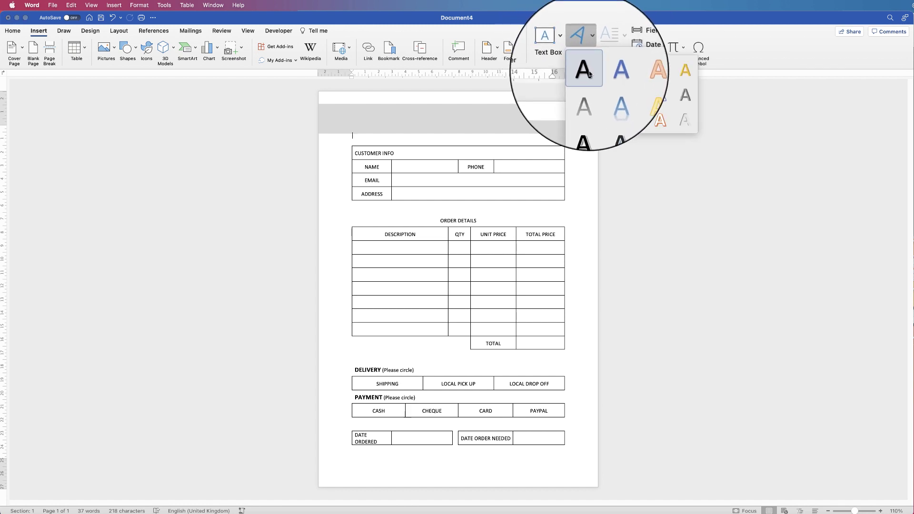
left_click(585, 69)
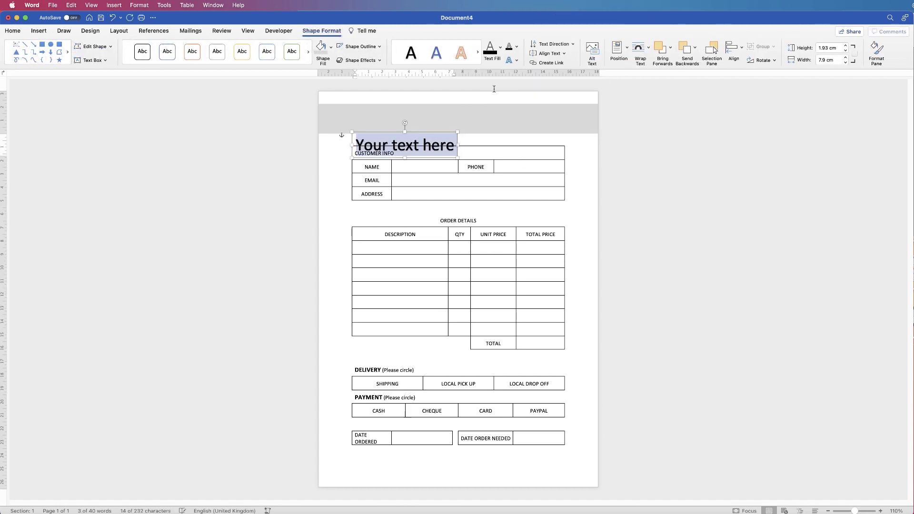
left_click_drag(430, 131, 593, 120)
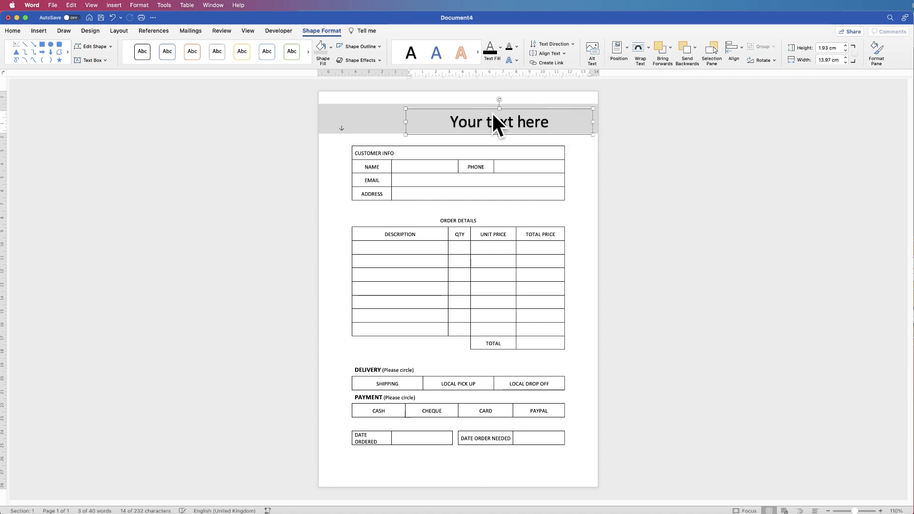
left_click_drag(405, 121, 324, 120)
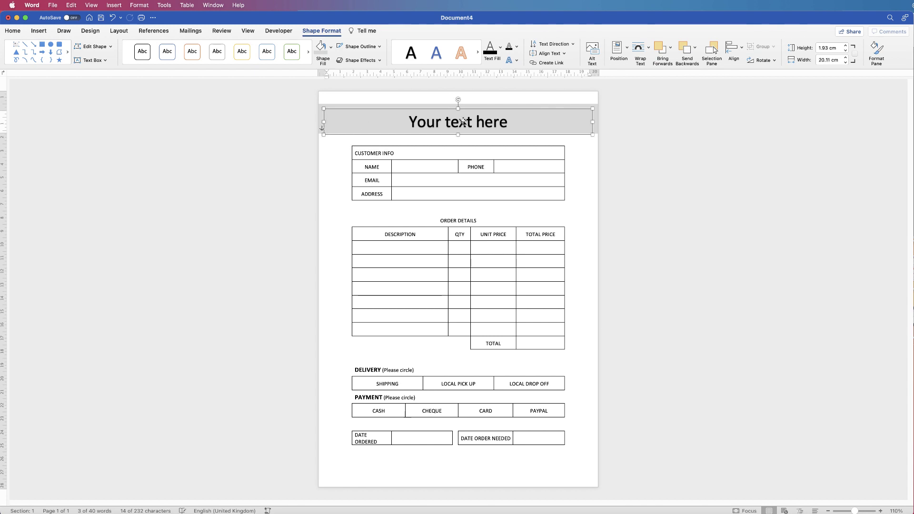
- Replace the WordArt placeholder text with CUSTOMER ORDER FORM
left_click_drag(506, 122, 435, 120)
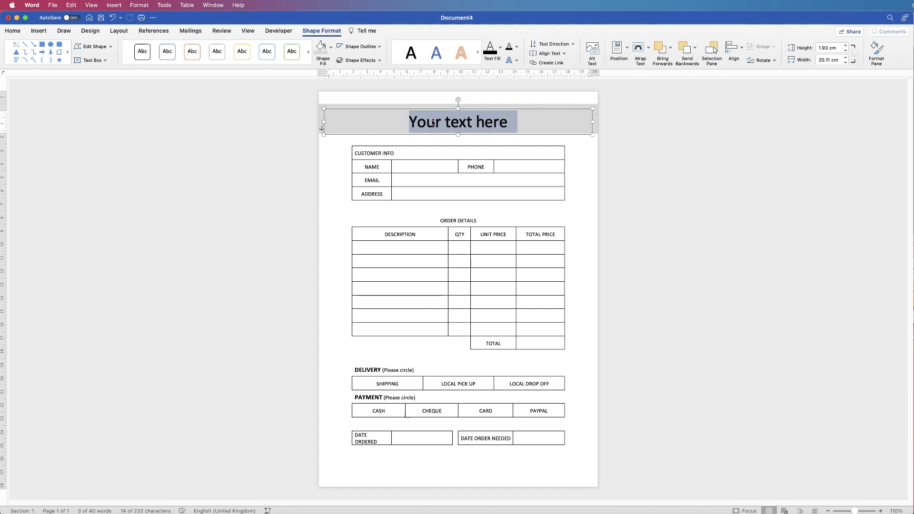
type("CUSTOMER ORDER FORM")
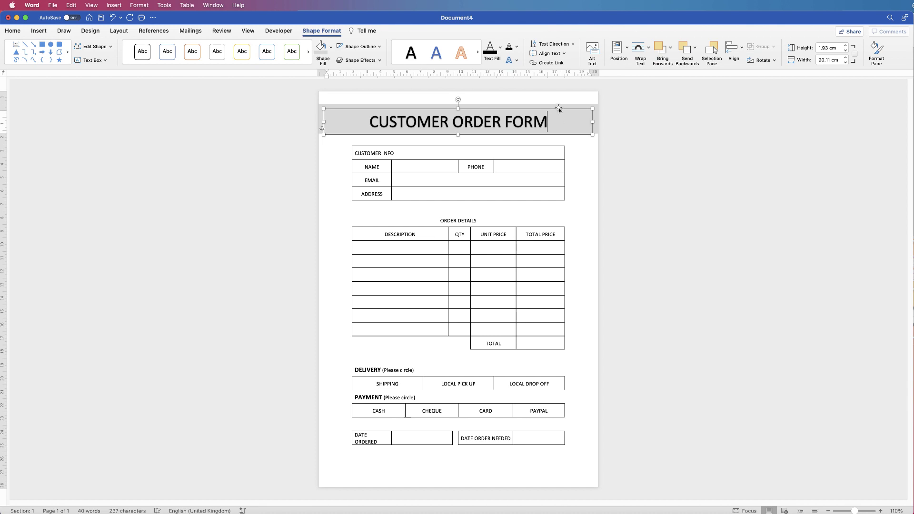
- Set the CUSTOMER ORDER FORM title to the Elgethy Upper font at size 48
left_click(558, 109)
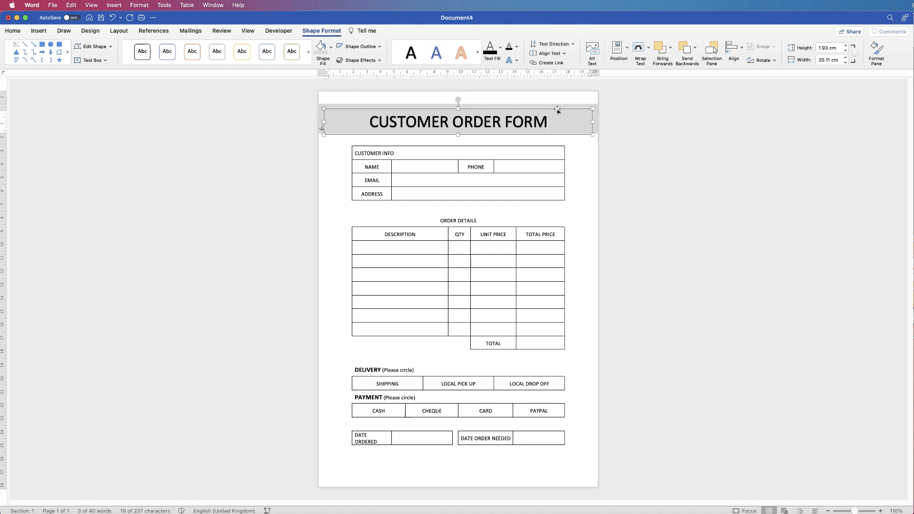
left_click(18, 32)
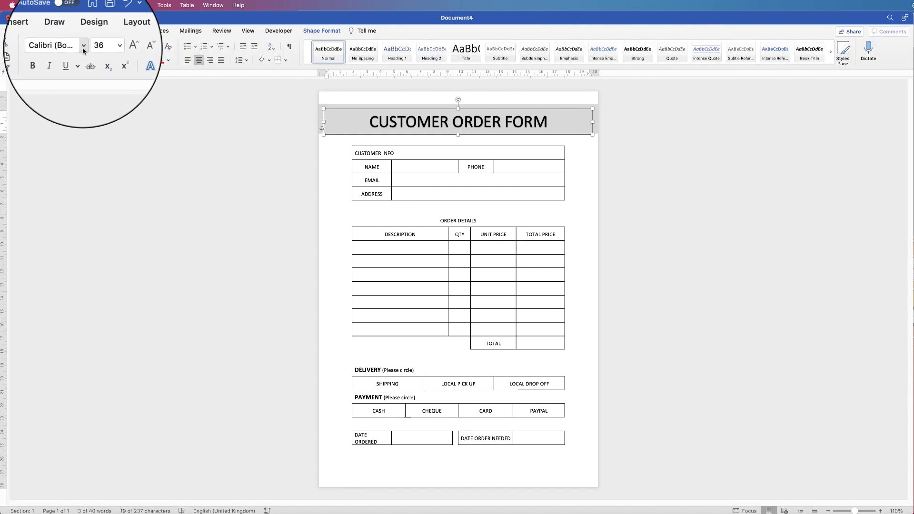
left_click(83, 45)
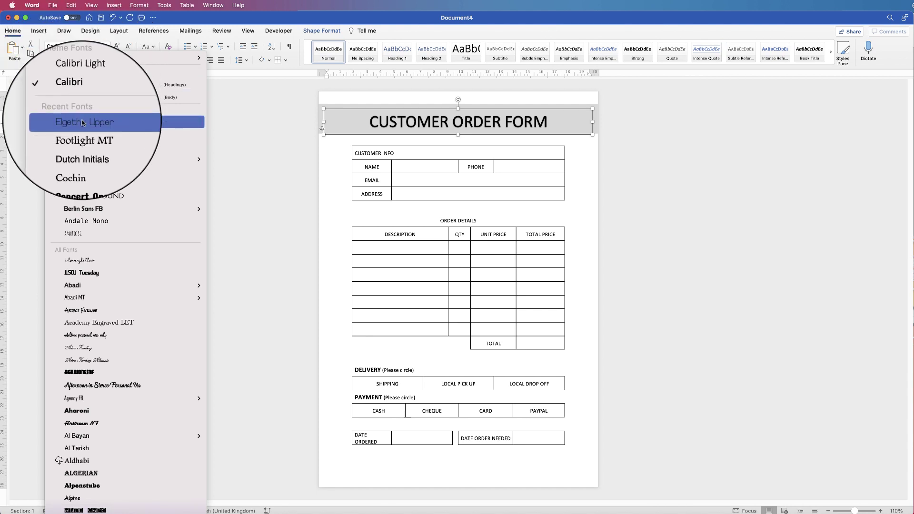
left_click(83, 123)
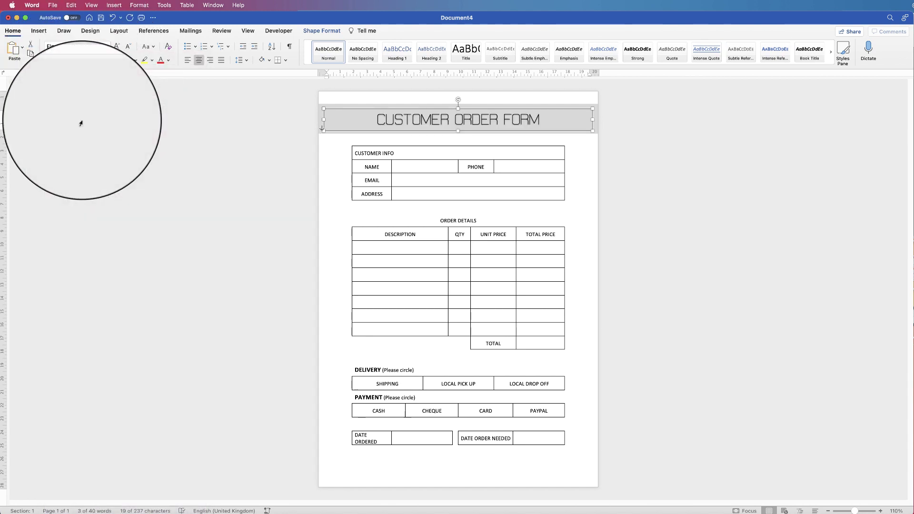
left_click(108, 46)
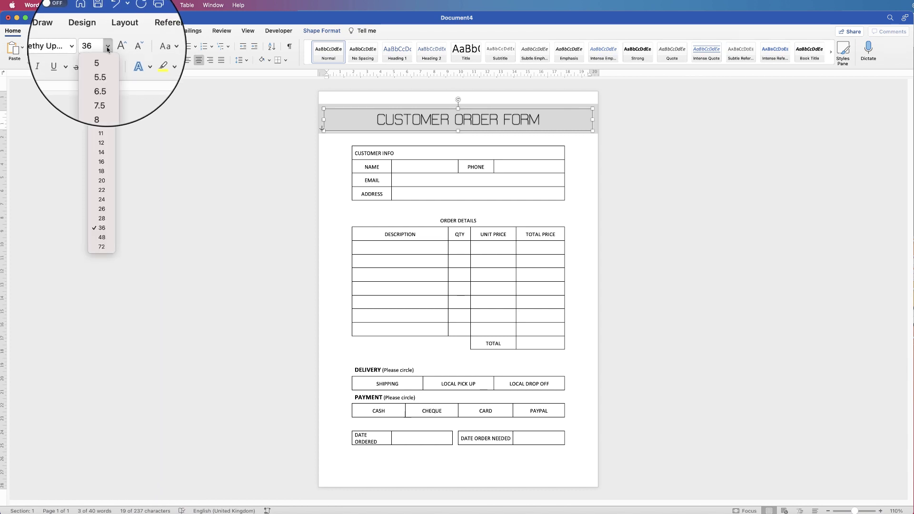
left_click(101, 239)
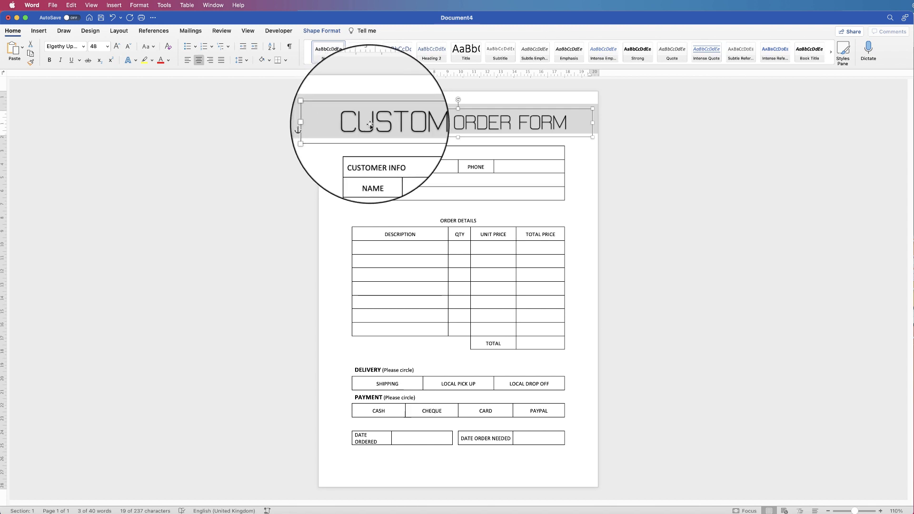
- Centre the CUSTOMER ORDER FORM title horizontally relative to the page margins
left_click(331, 32)
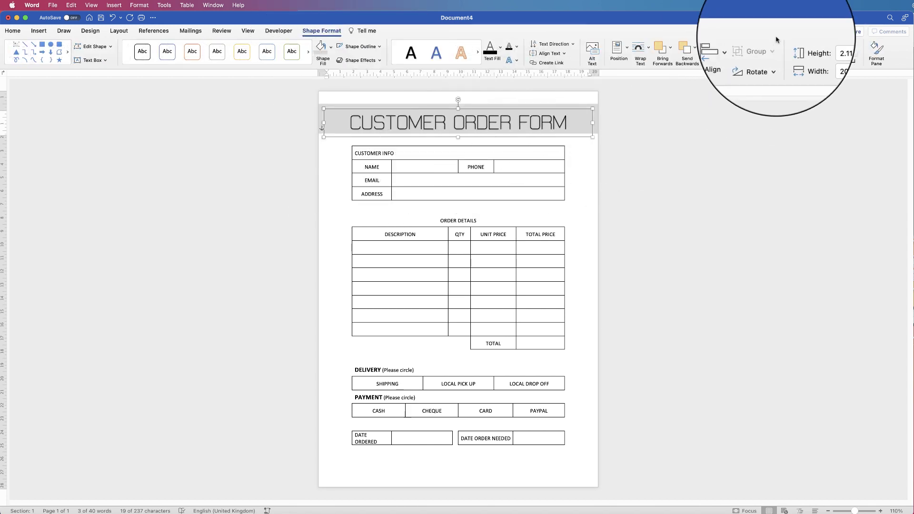
left_click(742, 48)
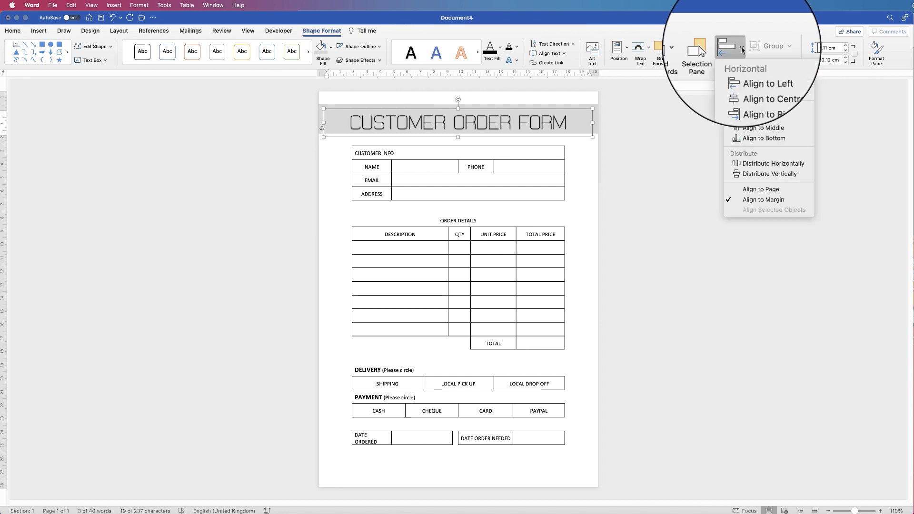
left_click(750, 82)
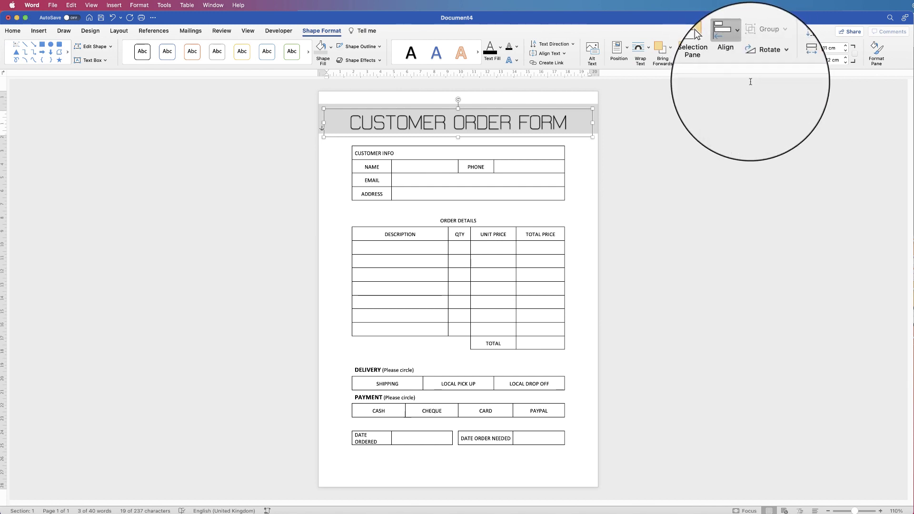
- Align the title and the grey banner to each other, centred horizontally and at the middle vertically
left_click(566, 105, "shift")
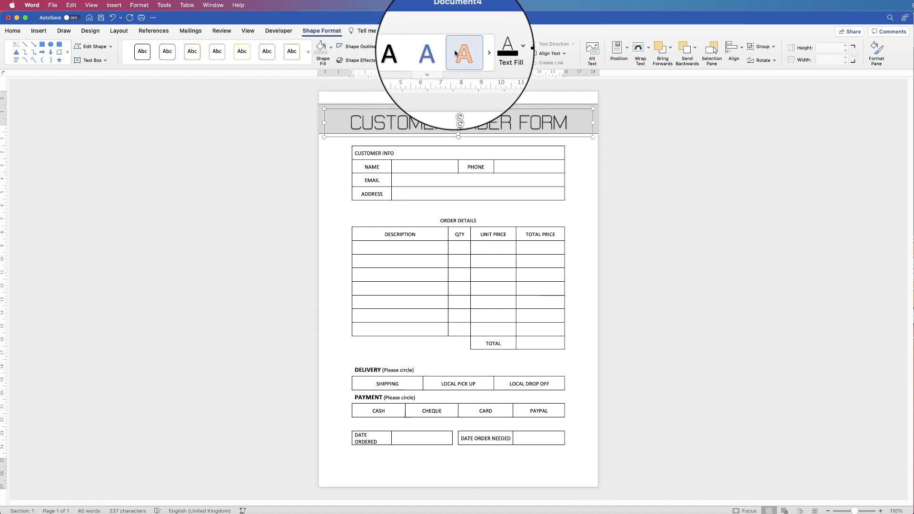
left_click(723, 38)
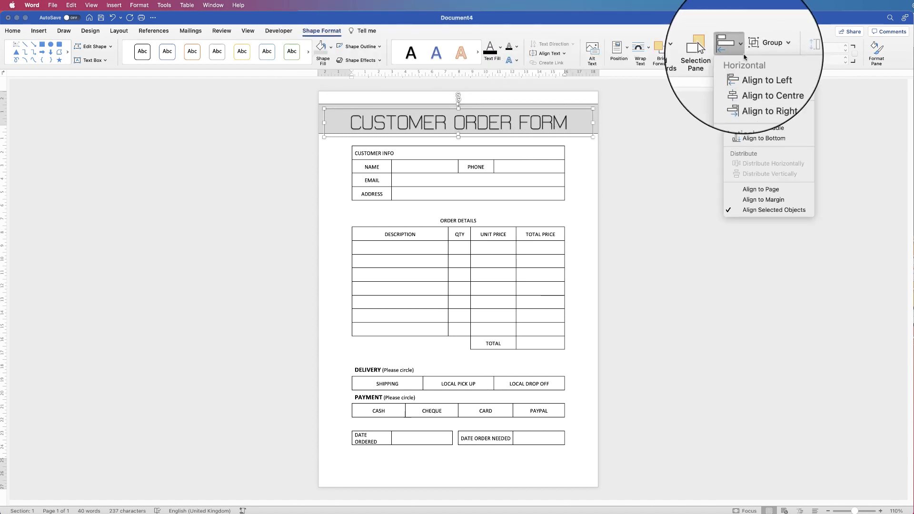
left_click(749, 82)
left_click(723, 38)
left_click(746, 129)
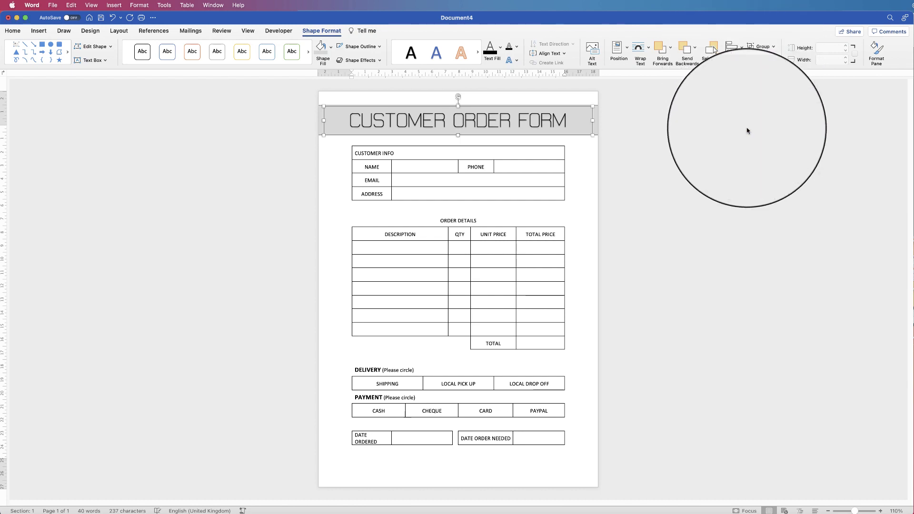
left_click(632, 118)
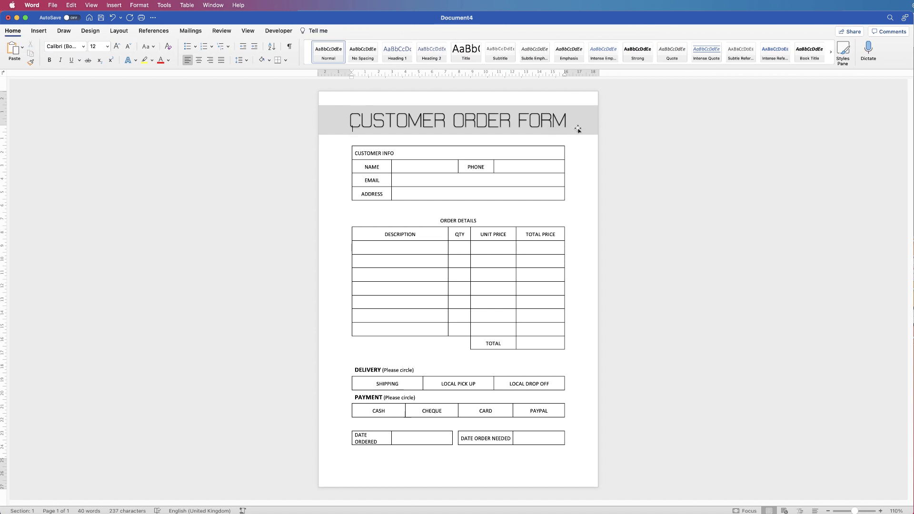
- Add the text Order Form 01 to the page footer
double_click(481, 475)
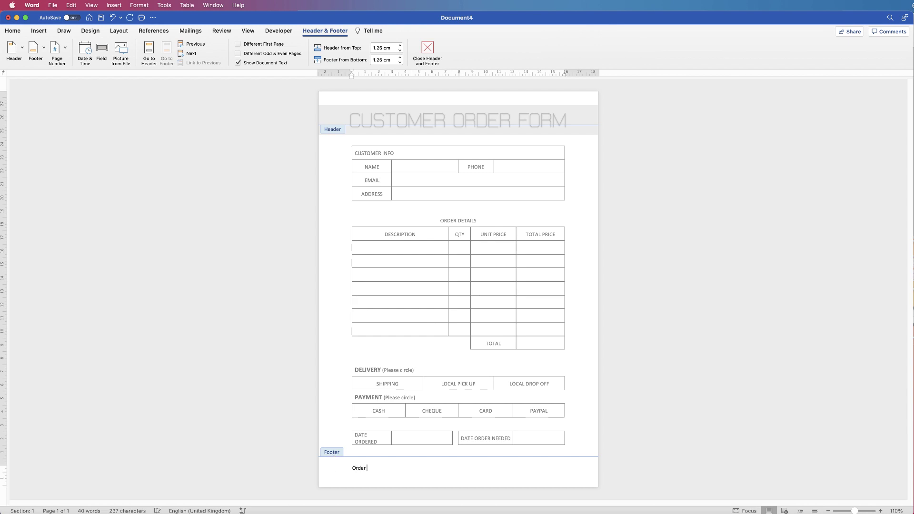
type("Order Form 01")
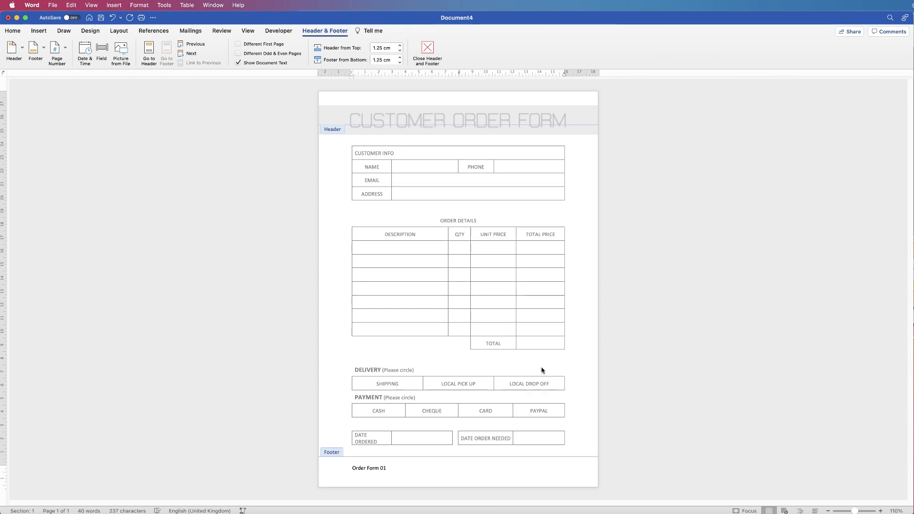
- Delete the Order Form 01 text from the page footer
double_click(581, 316)
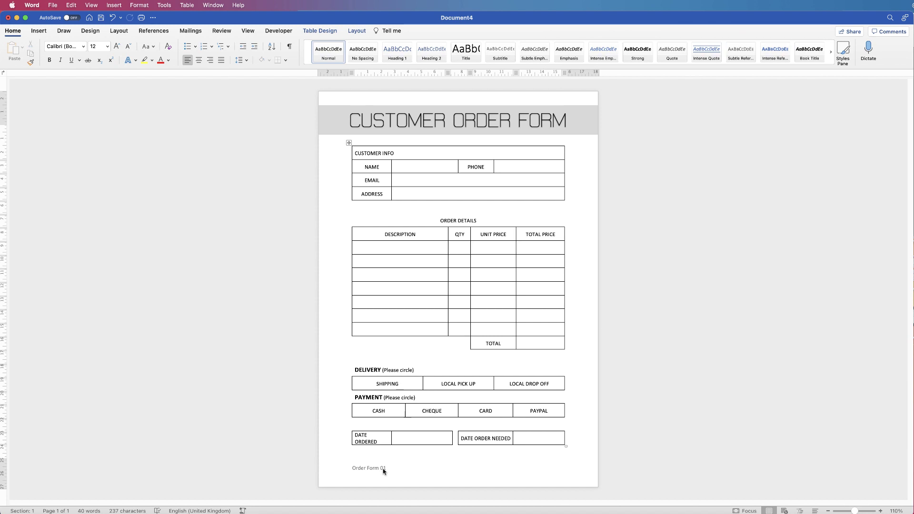
double_click(383, 469)
left_click_drag(387, 469, 361, 469)
key("BackSpace")
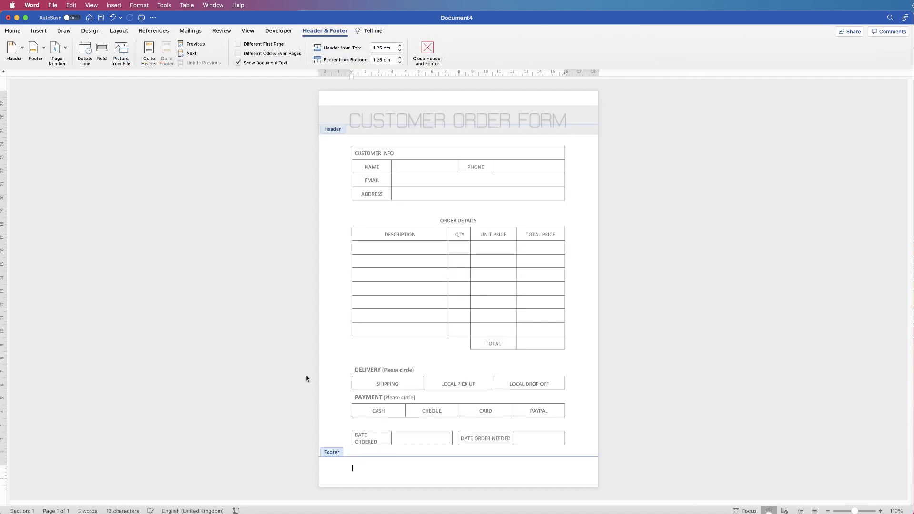
- Draw a text box about 6.55 cm wide and 0.97 cm high in the footer area
left_click(39, 31)
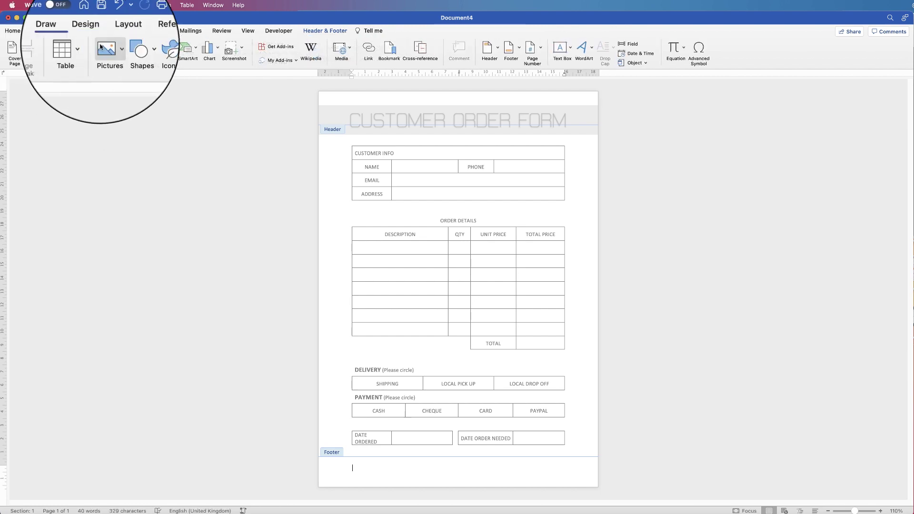
left_click(571, 52)
left_click(590, 61)
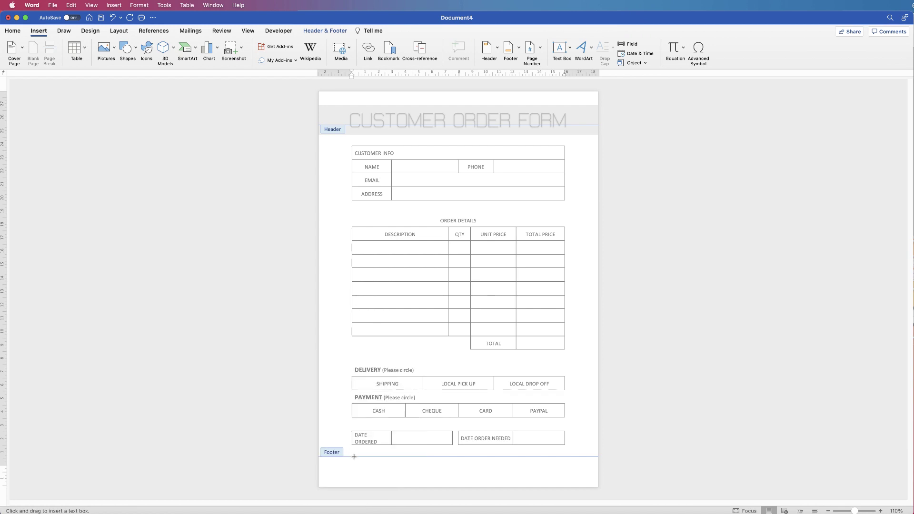
left_click_drag(355, 466, 441, 476)
left_click(471, 474)
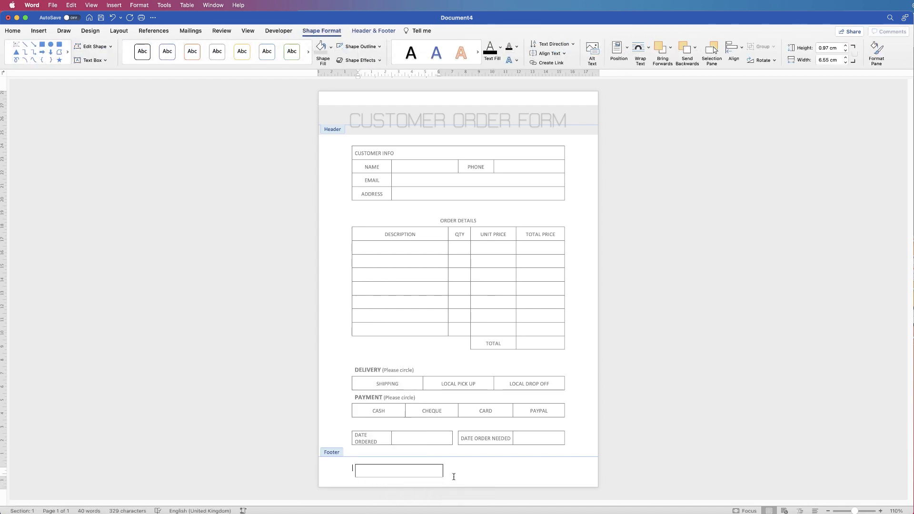
- Remove the outline from the footer text box
left_click(403, 475)
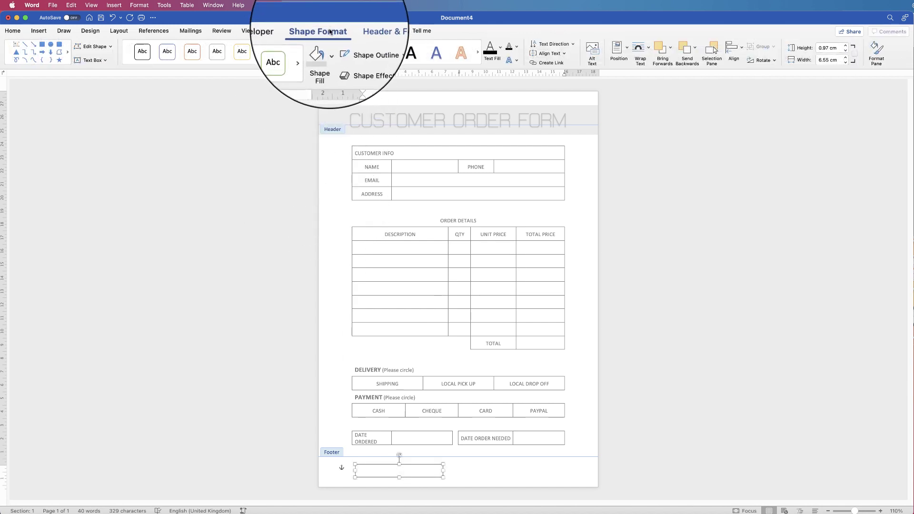
left_click(379, 53)
left_click(360, 62)
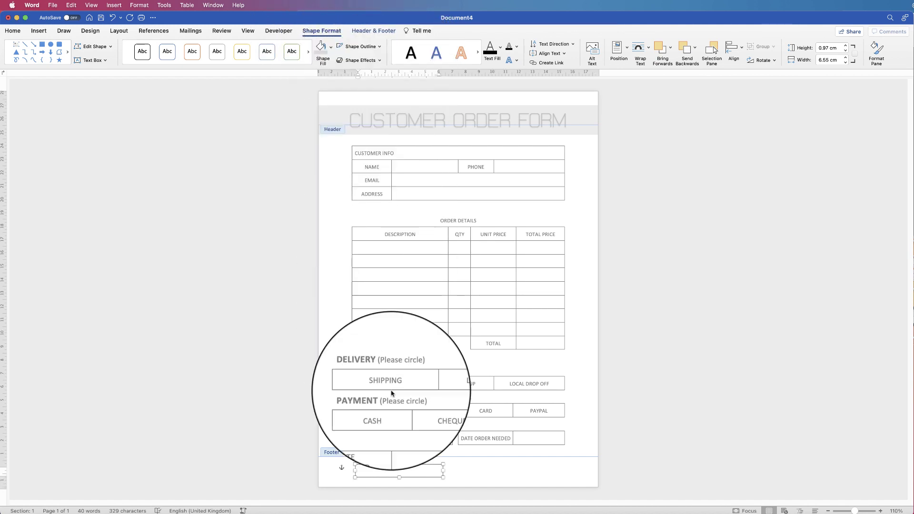
left_click(476, 476)
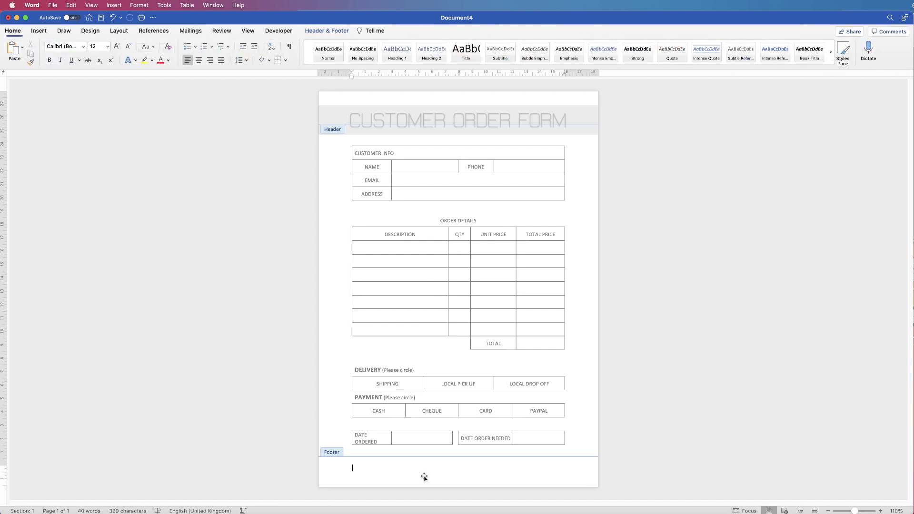
- Enter Order Form 01 in the footer text box, then narrow it to about 3.8 cm and place it near the page's lower-left corner
left_click(404, 475)
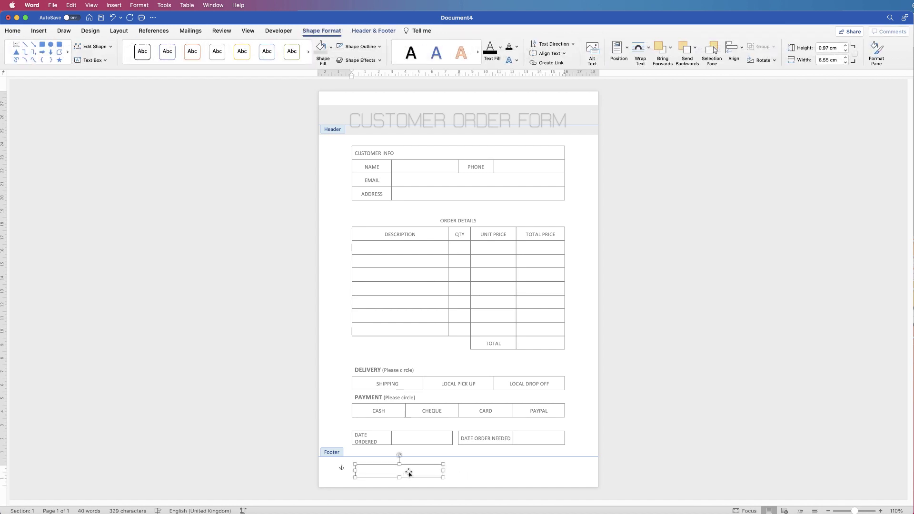
left_click(409, 472)
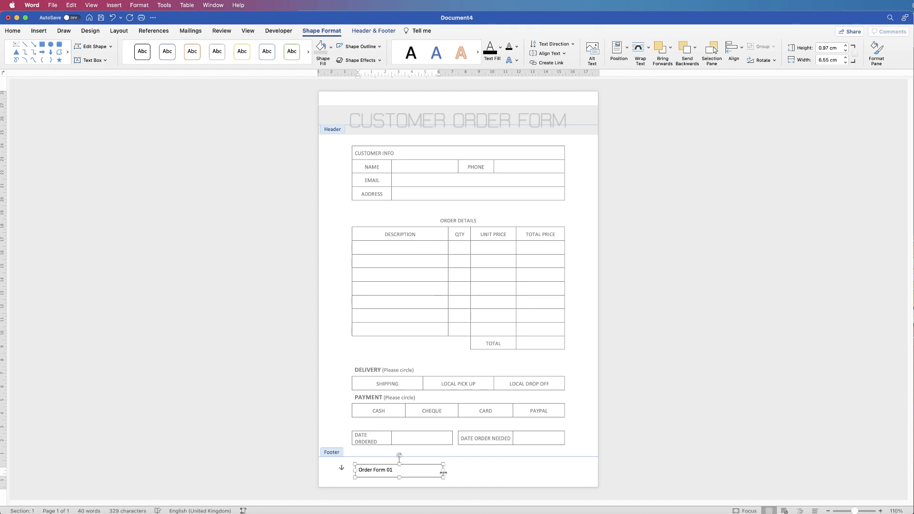
left_click_drag(443, 470, 369, 471)
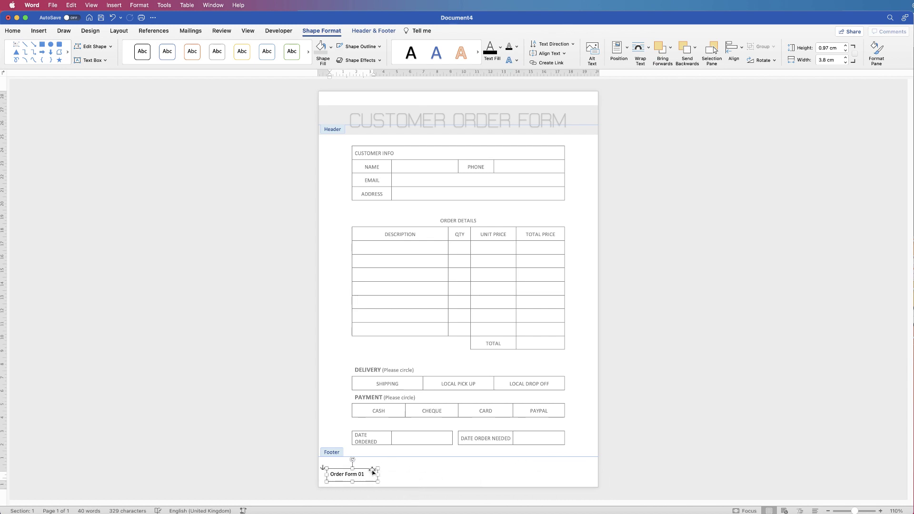
double_click(586, 423)
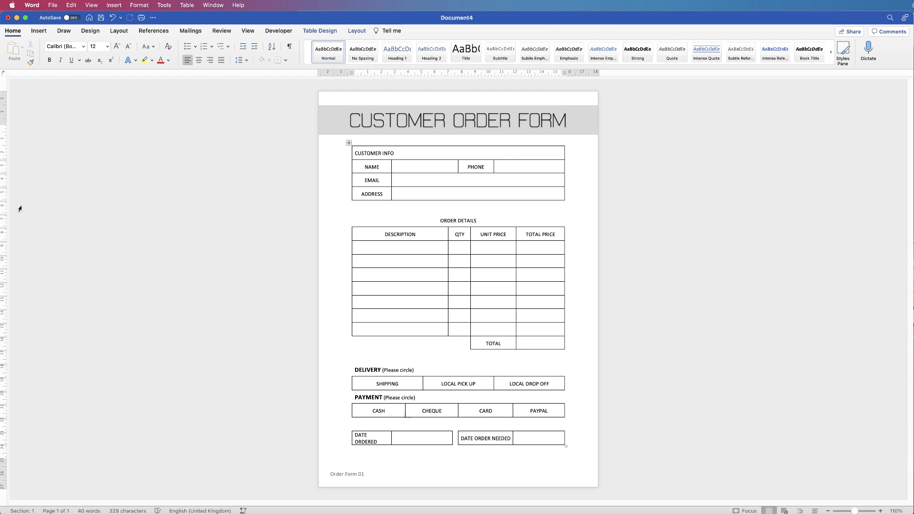
left_click(52, 5)
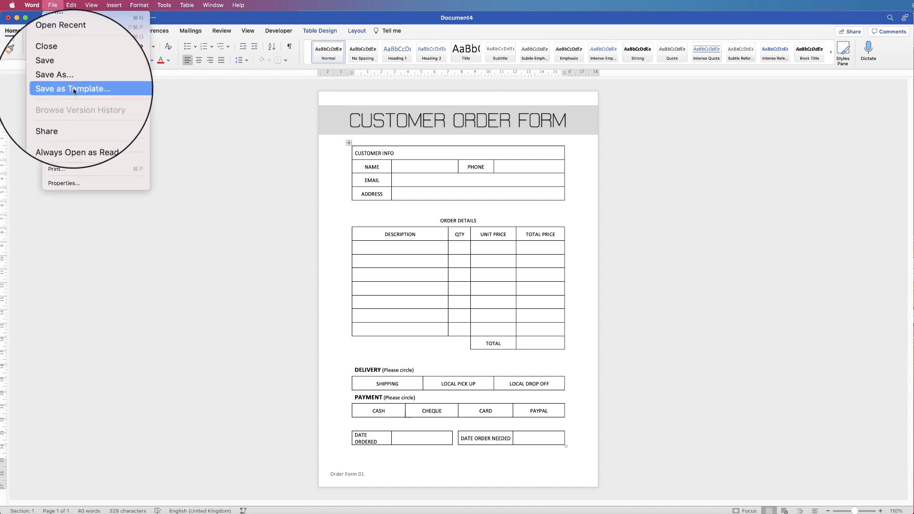
left_click(54, 90)
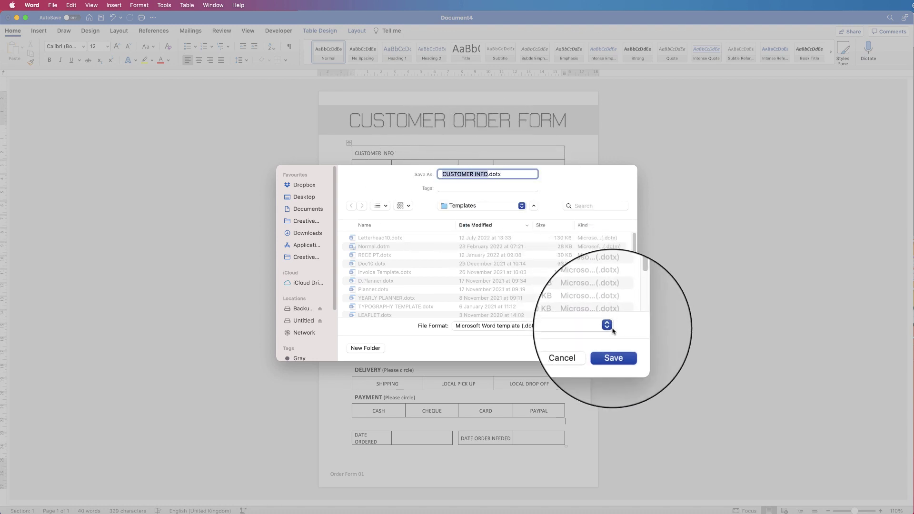
left_click(593, 352)
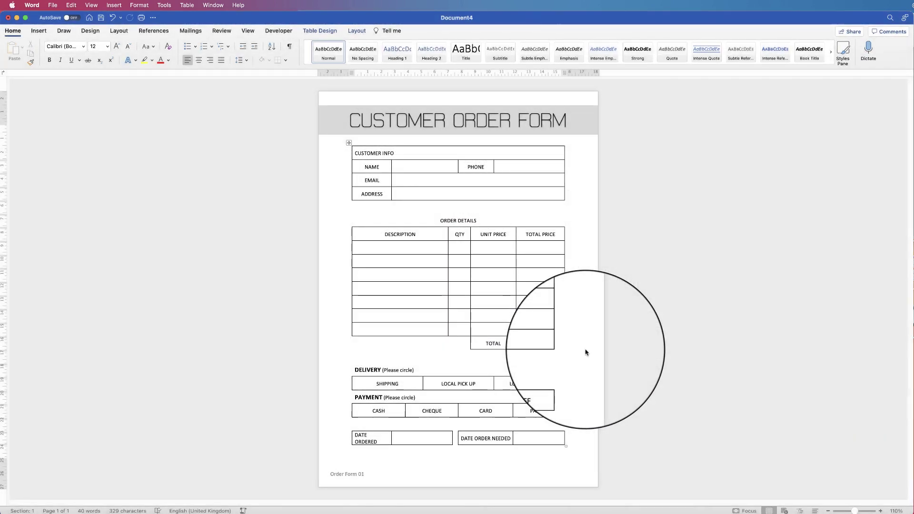
- Choose PDF as the file format for saving a copy of the order form in the You Tube Demo folder
left_click(53, 9)
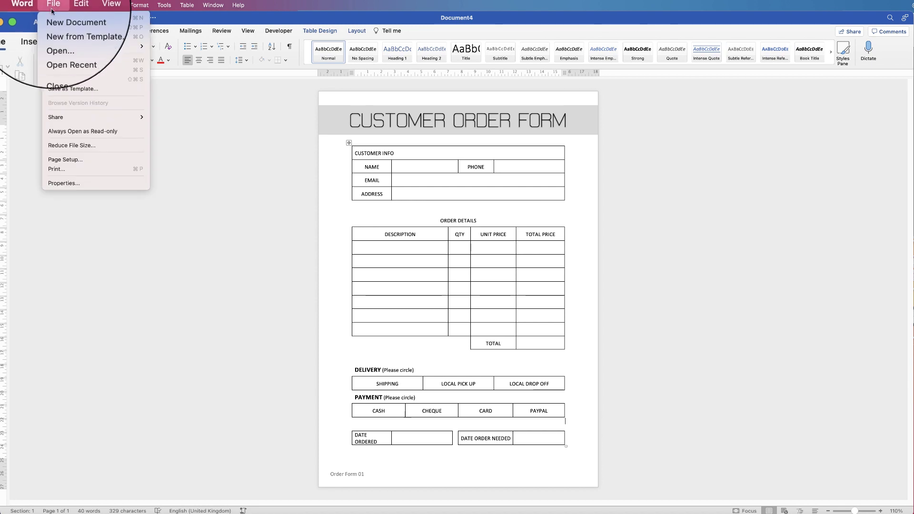
left_click(51, 80)
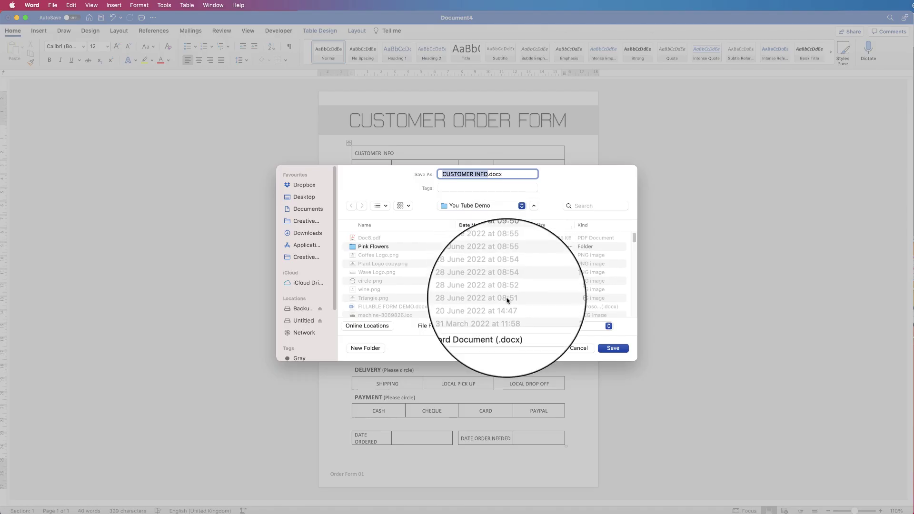
left_click(520, 328)
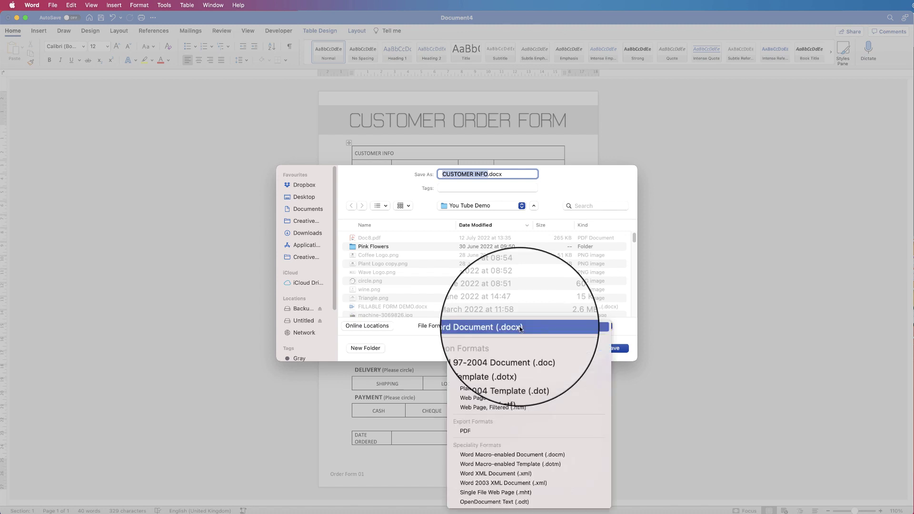
left_click(464, 431)
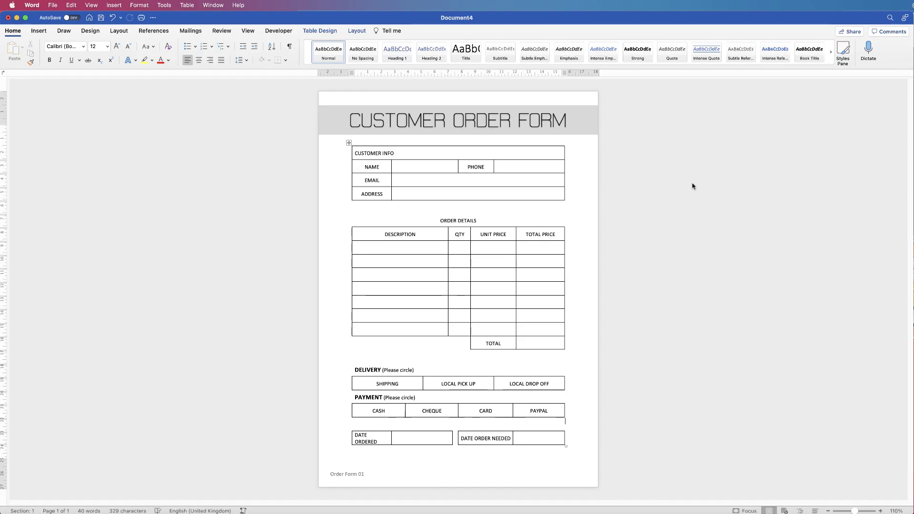